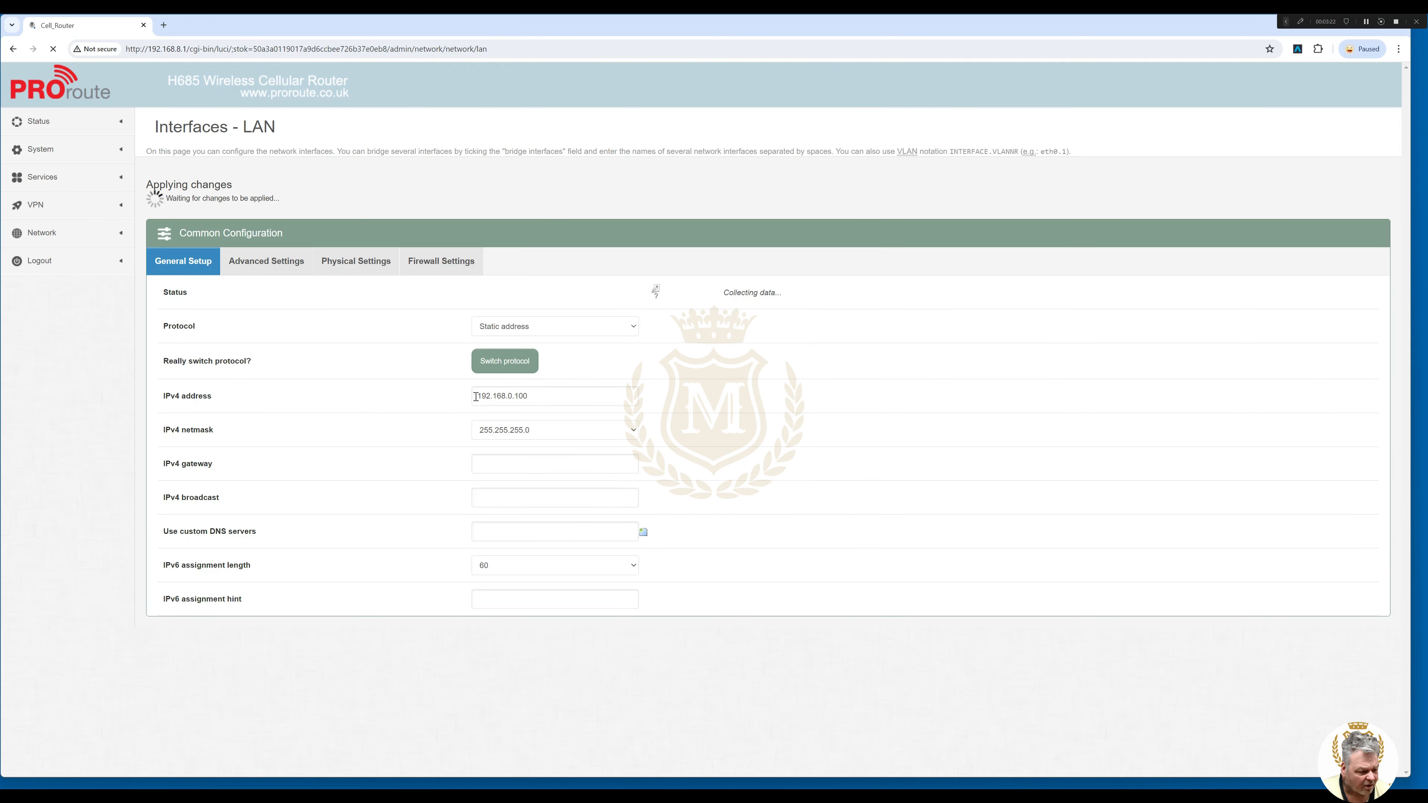
Expand the Services list in the sidebar.
left_click(43, 177)
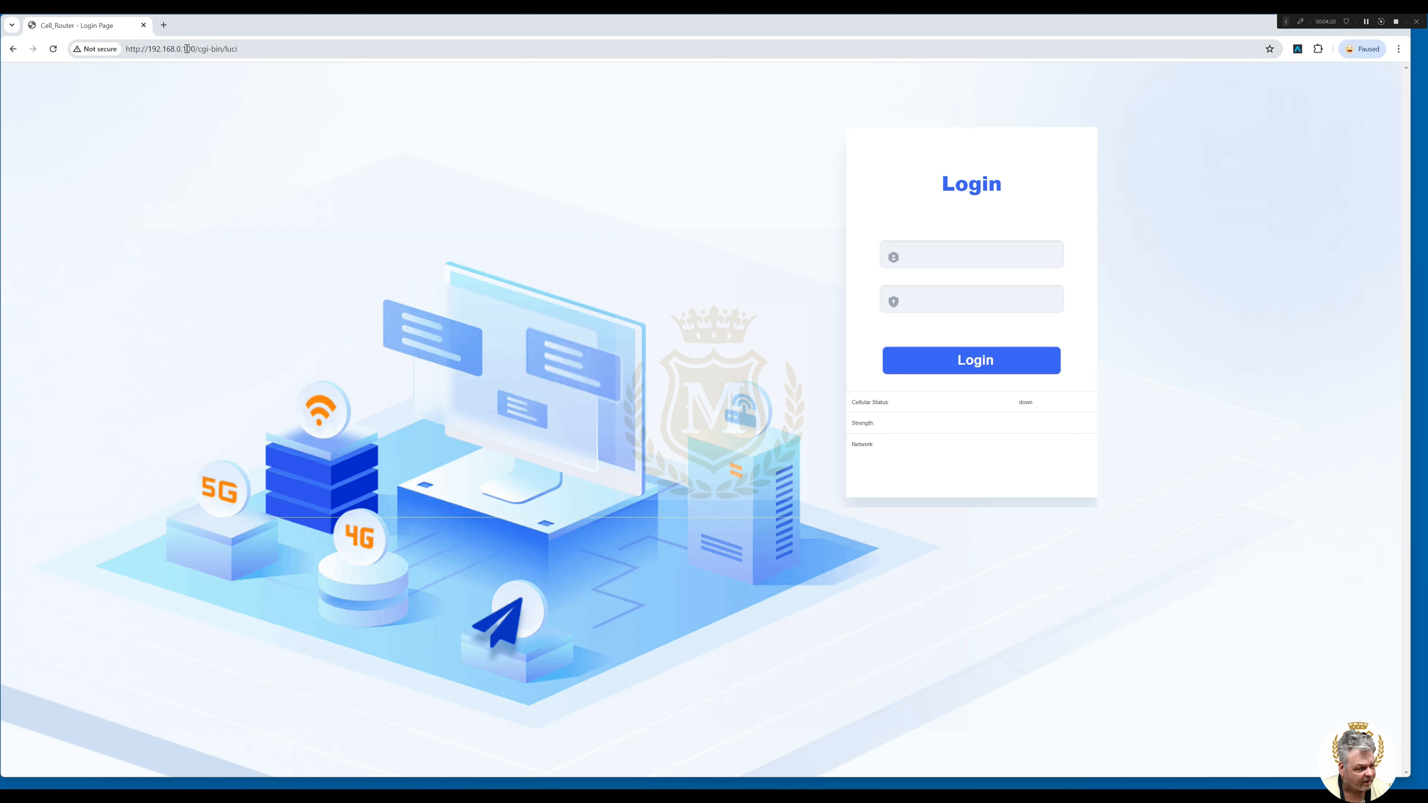
Log in with the admin username and password, then open the ICMP Check ping settings.
left_click(942, 256)
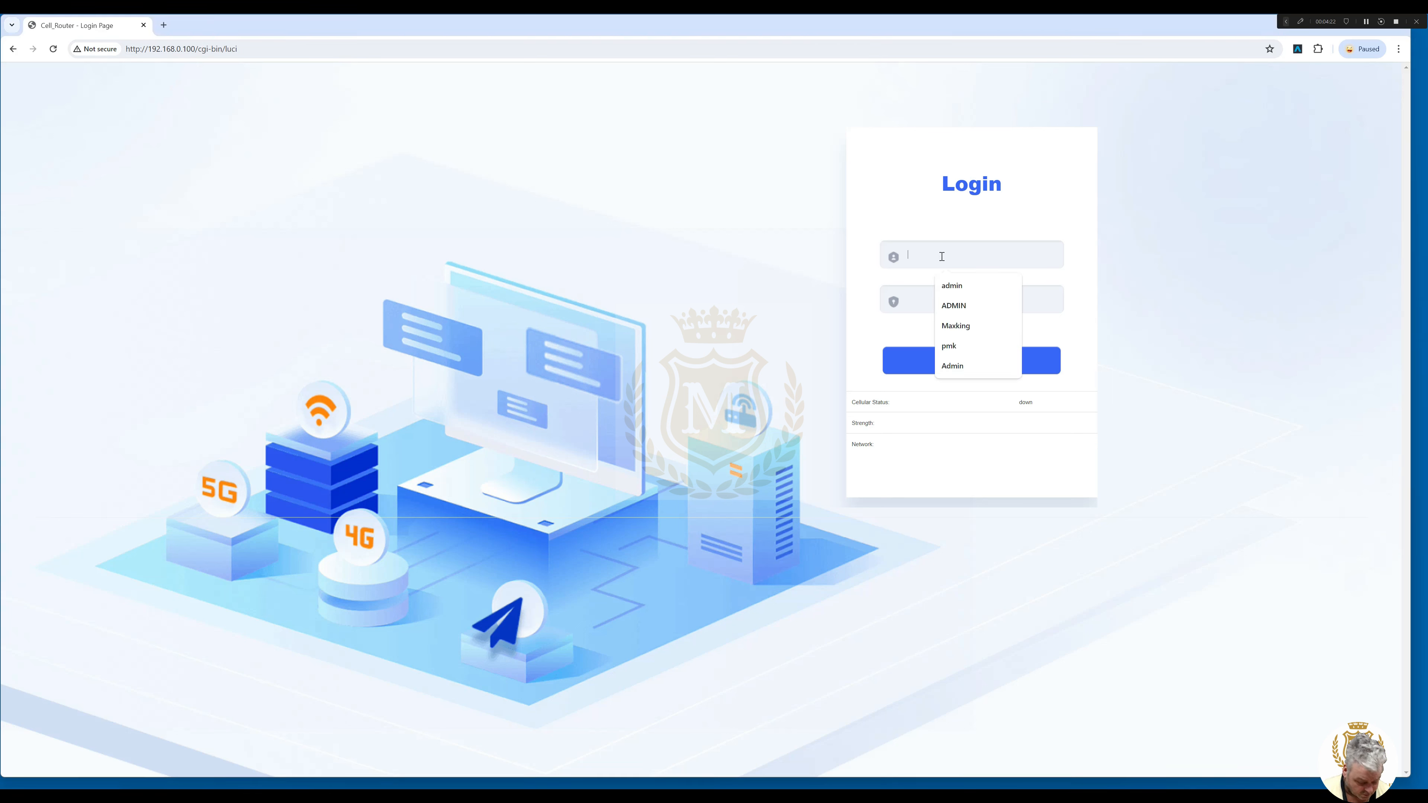
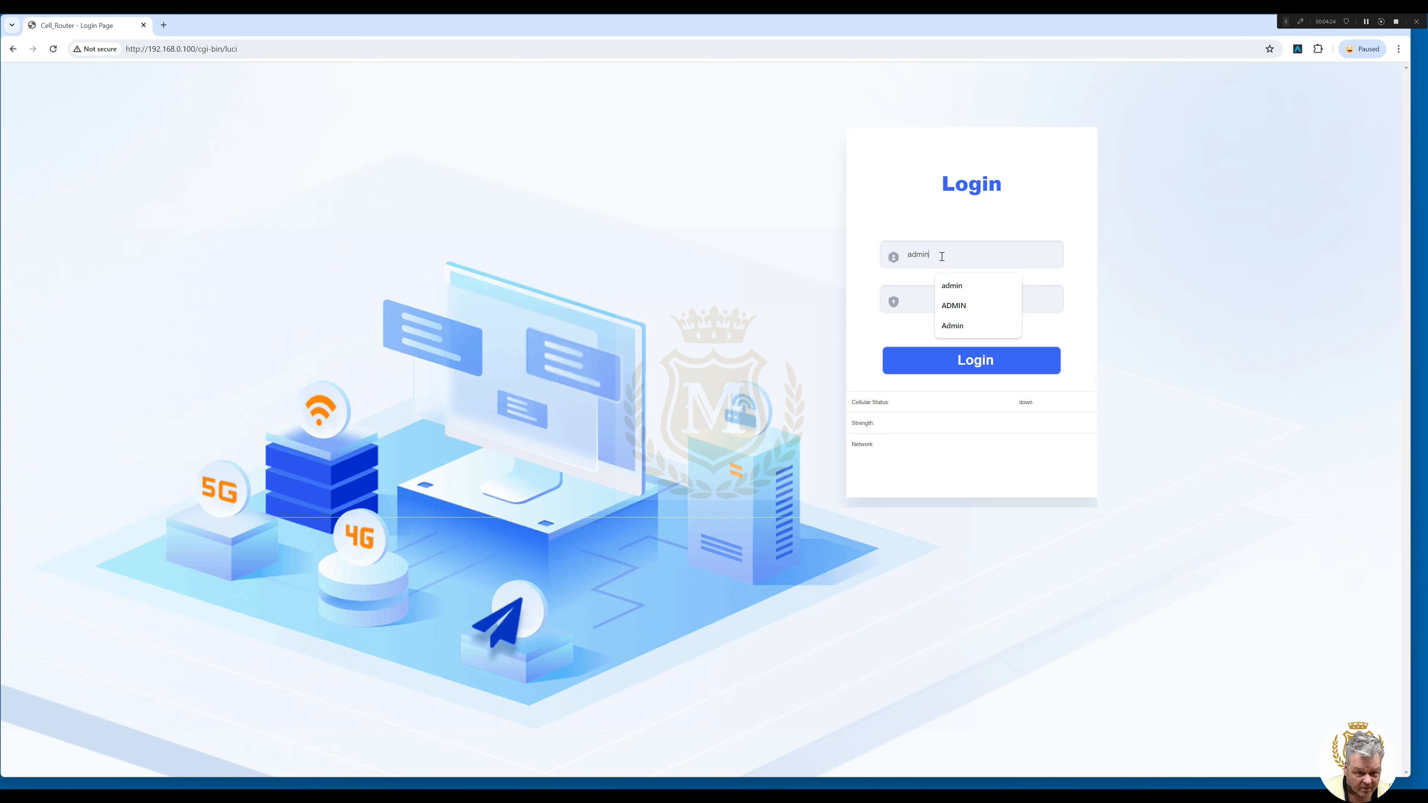
left_click(913, 294)
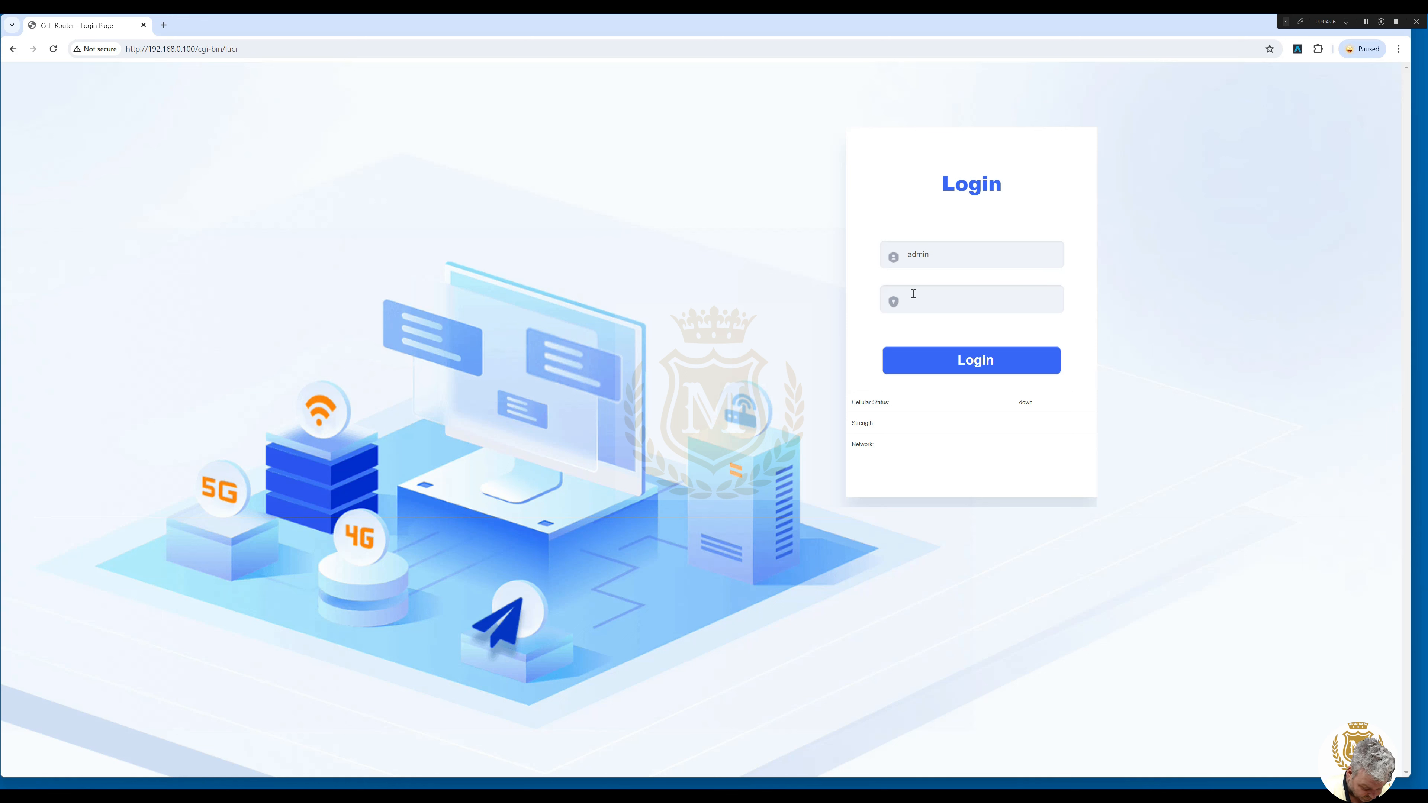
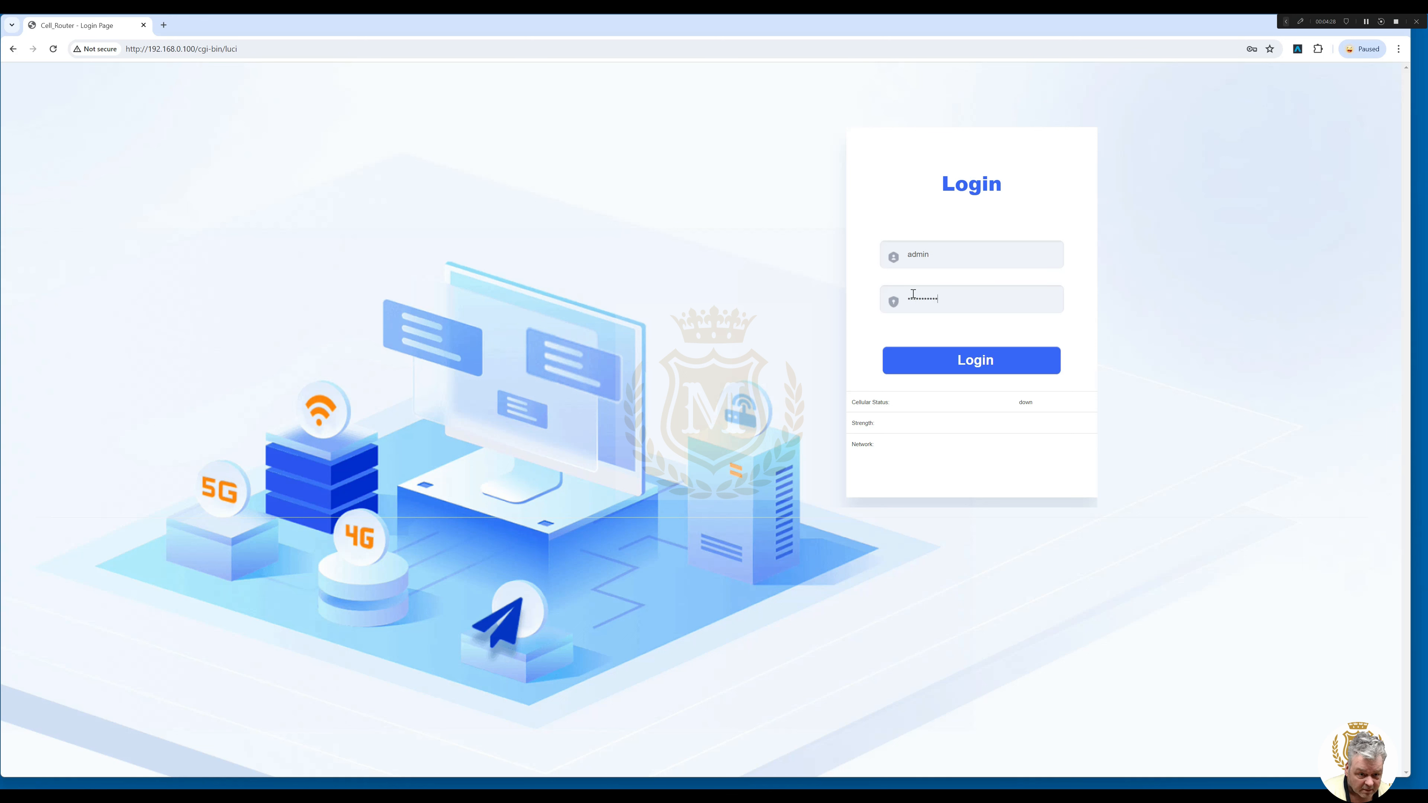
left_click(980, 365)
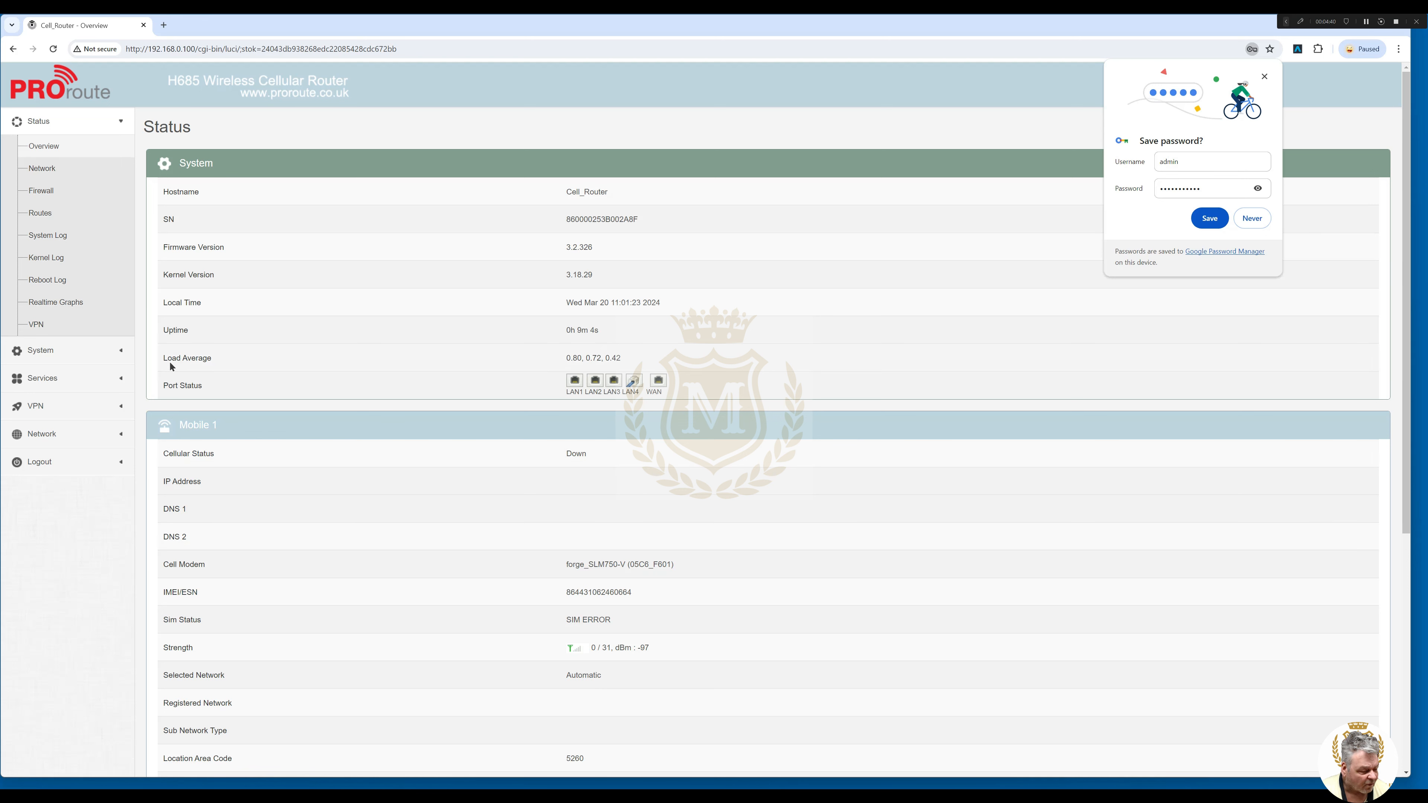
left_click(42, 378)
left_click(49, 202)
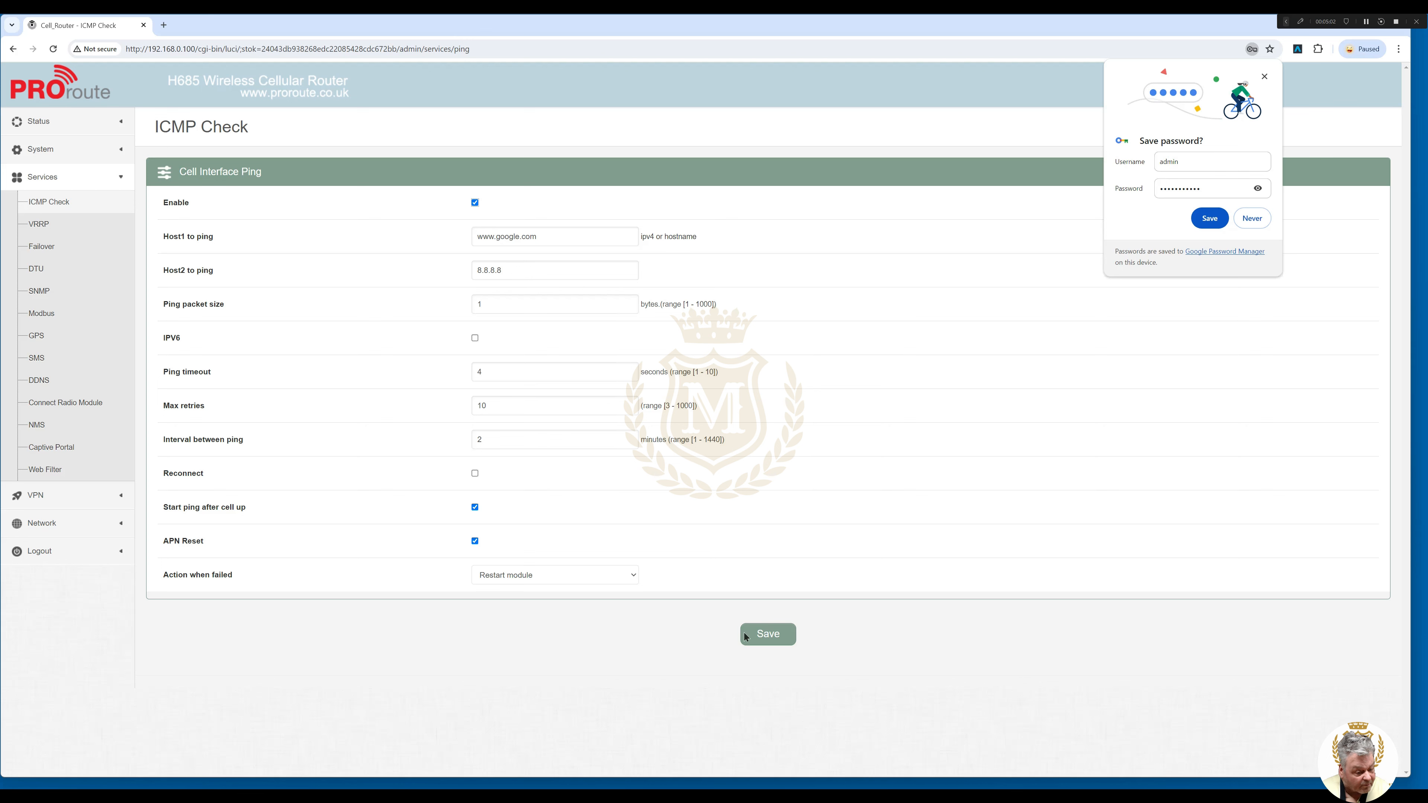
Save the ICMP Check settings and open Firewall's System Security Configuration.
left_click(776, 638)
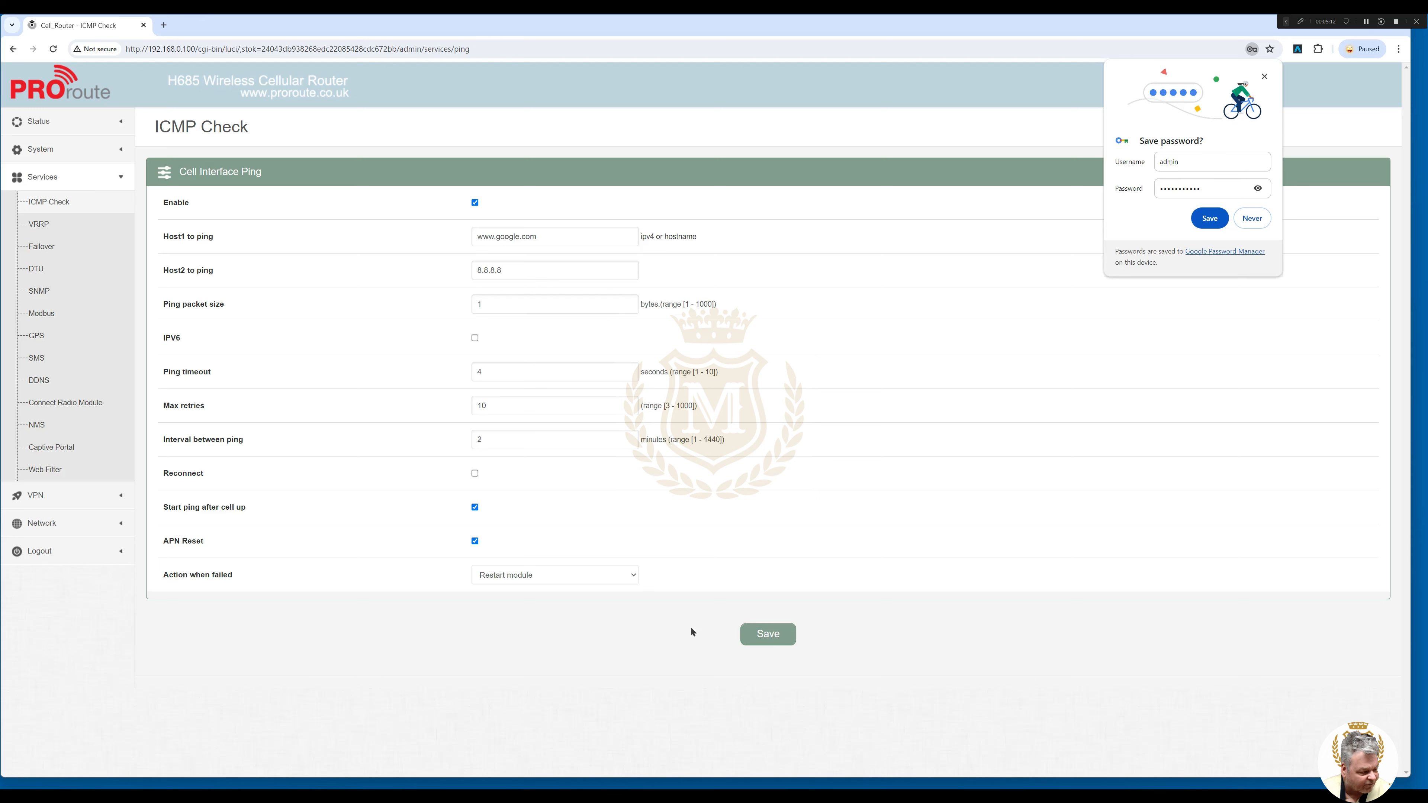
left_click(119, 529)
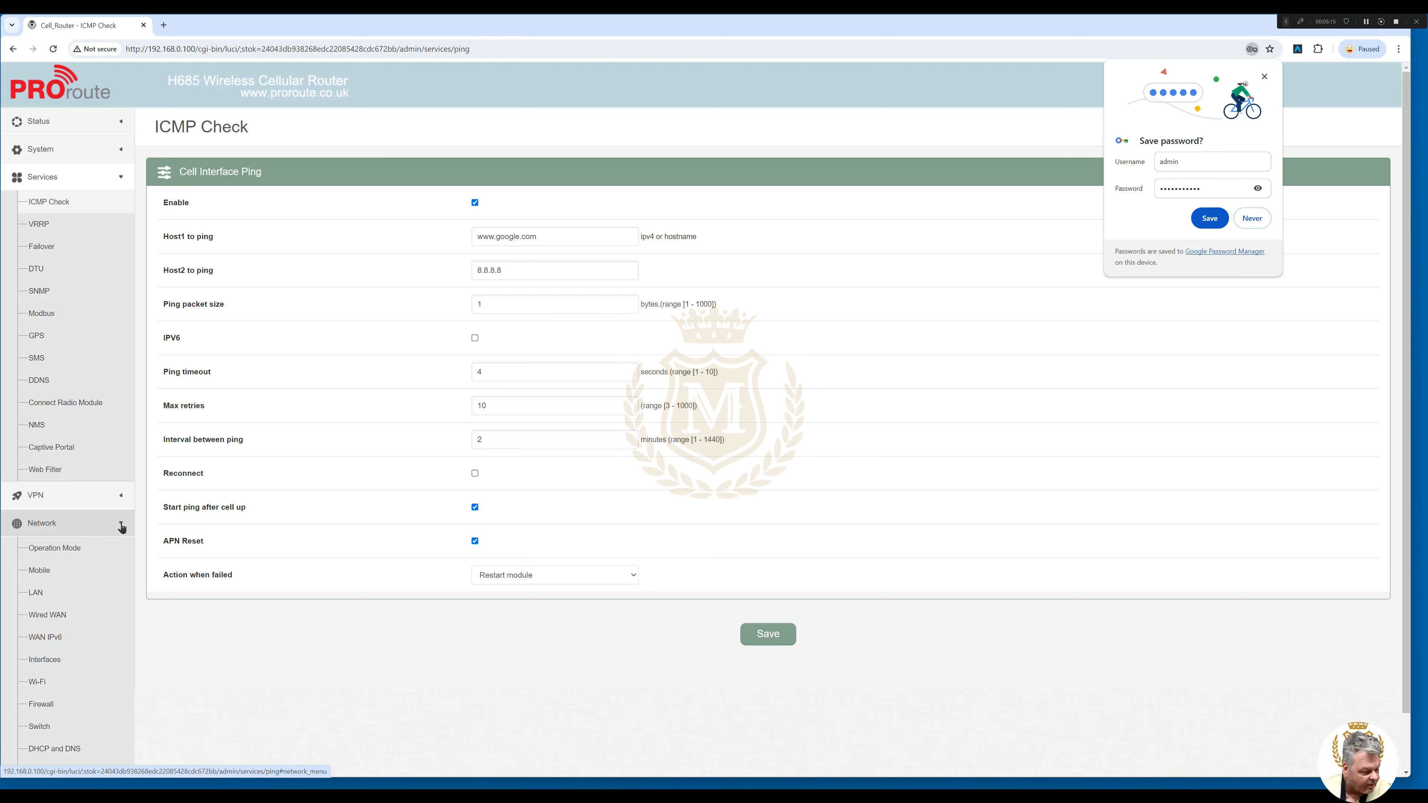
left_click(42, 705)
left_click(513, 121)
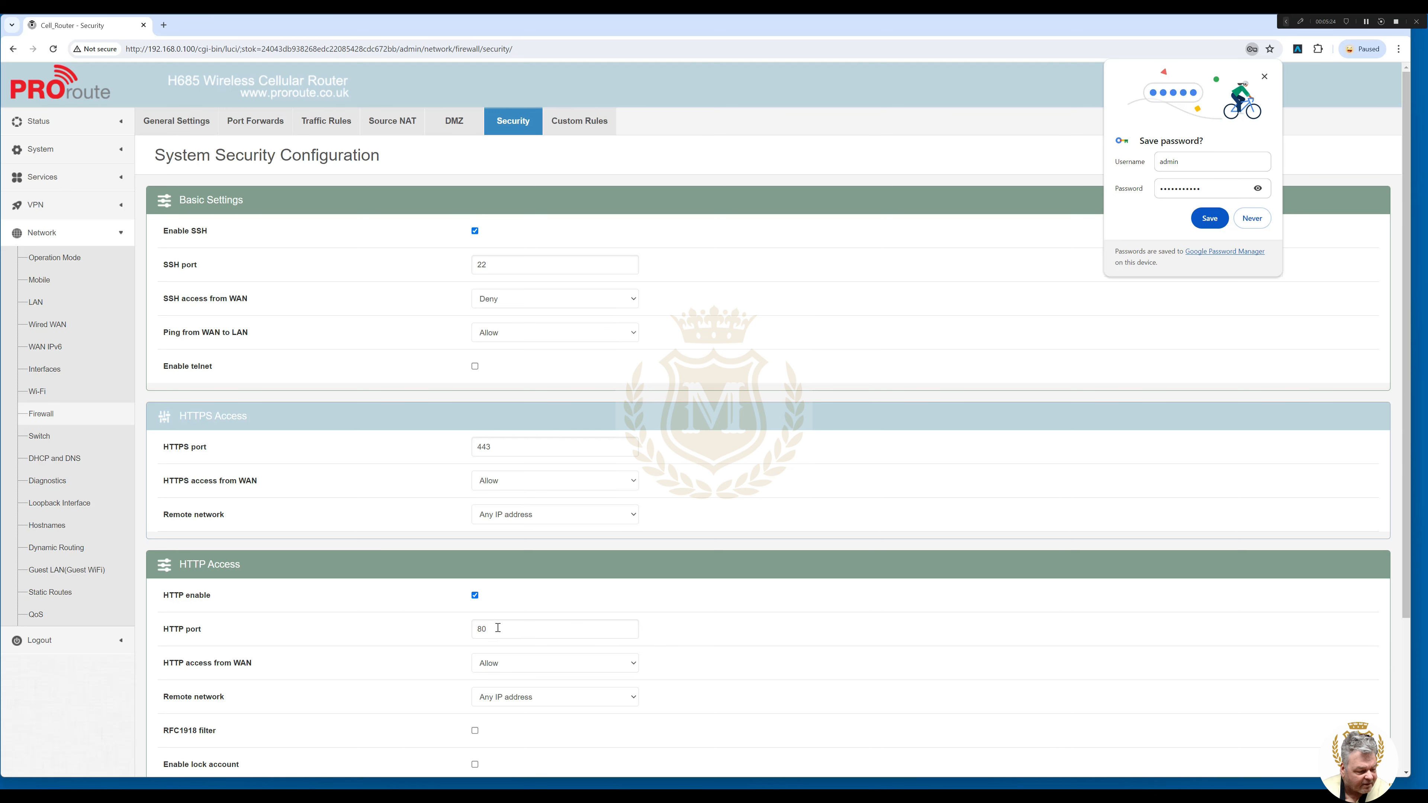
Change the HTTP port from 80 to 81, save, and enter 192.168.0.100:81 as the address.
double_click(498, 628)
type("81")
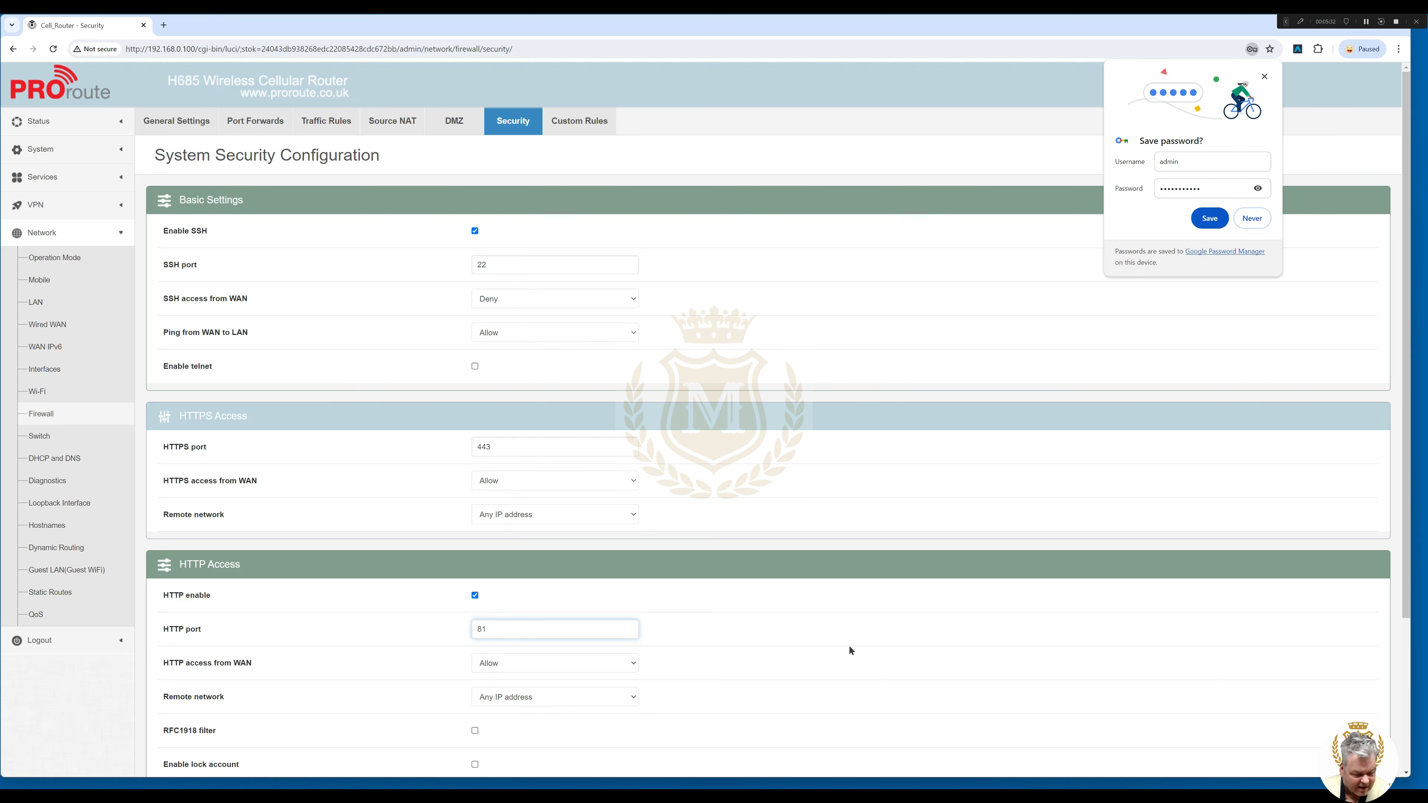
scroll(1404, 556, "down", 4)
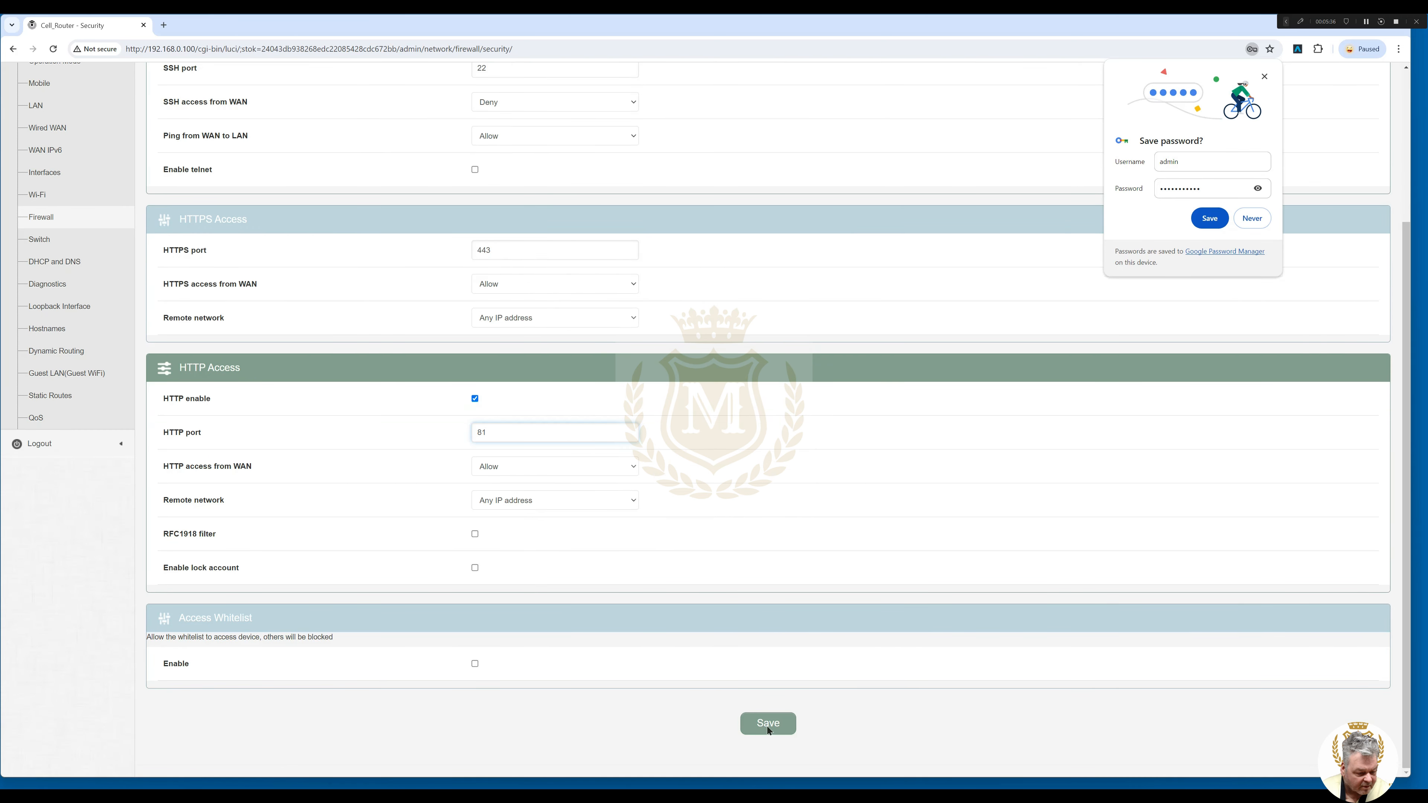
left_click(768, 724)
left_click(600, 49)
type("192.168.0.100:81")
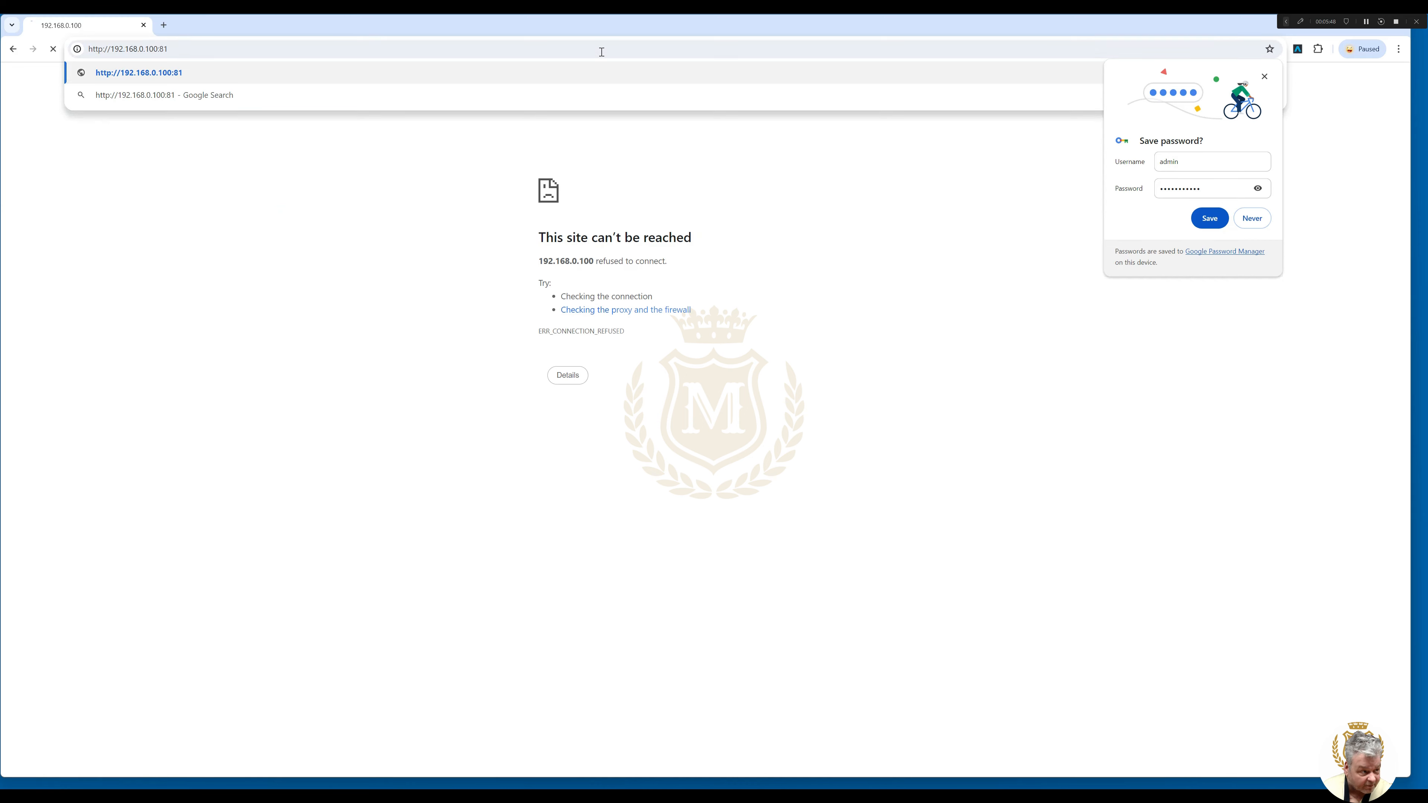
Load 192.168.0.100:81, sign in with the saved admin account and password, and open network status.
key("Return")
left_click(934, 260)
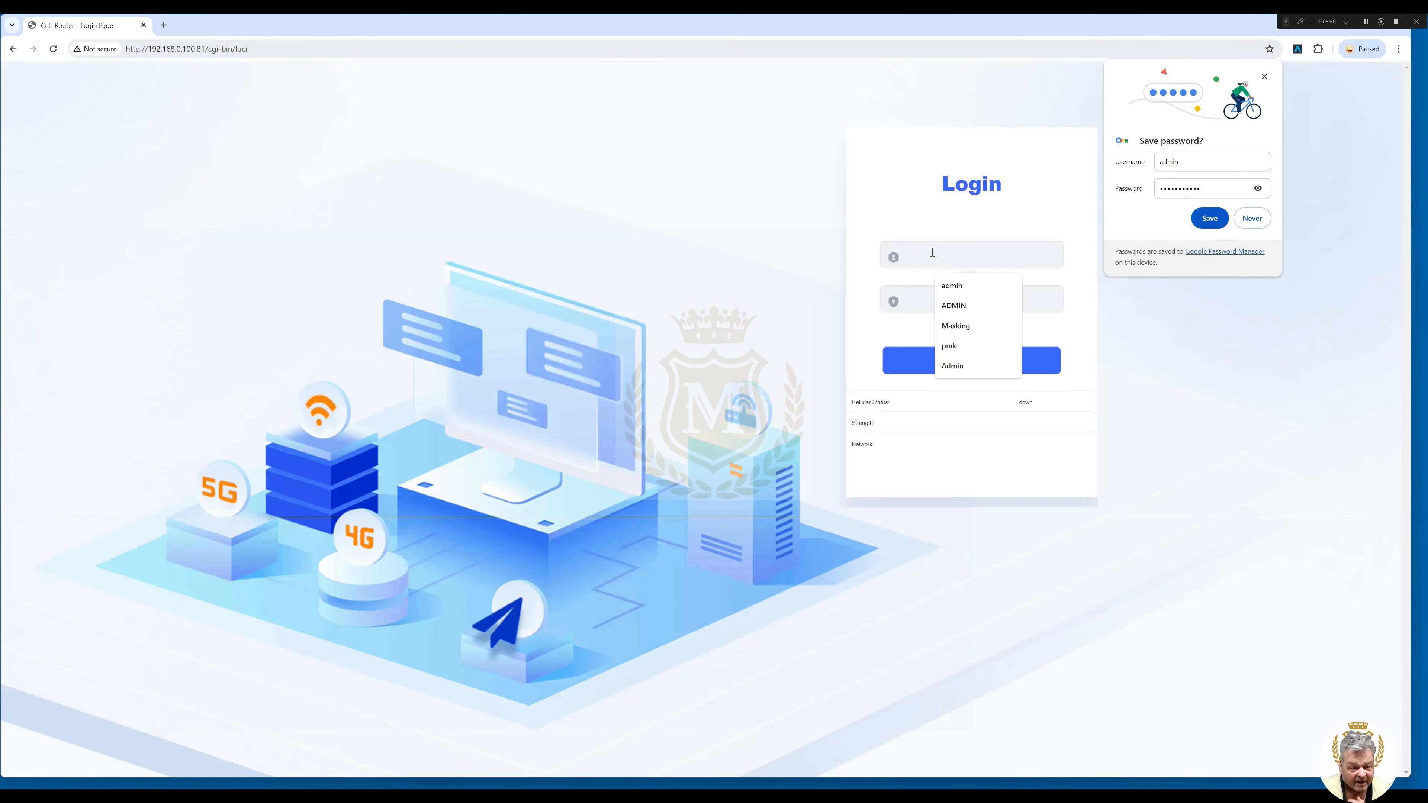
left_click(951, 291)
left_click(915, 307)
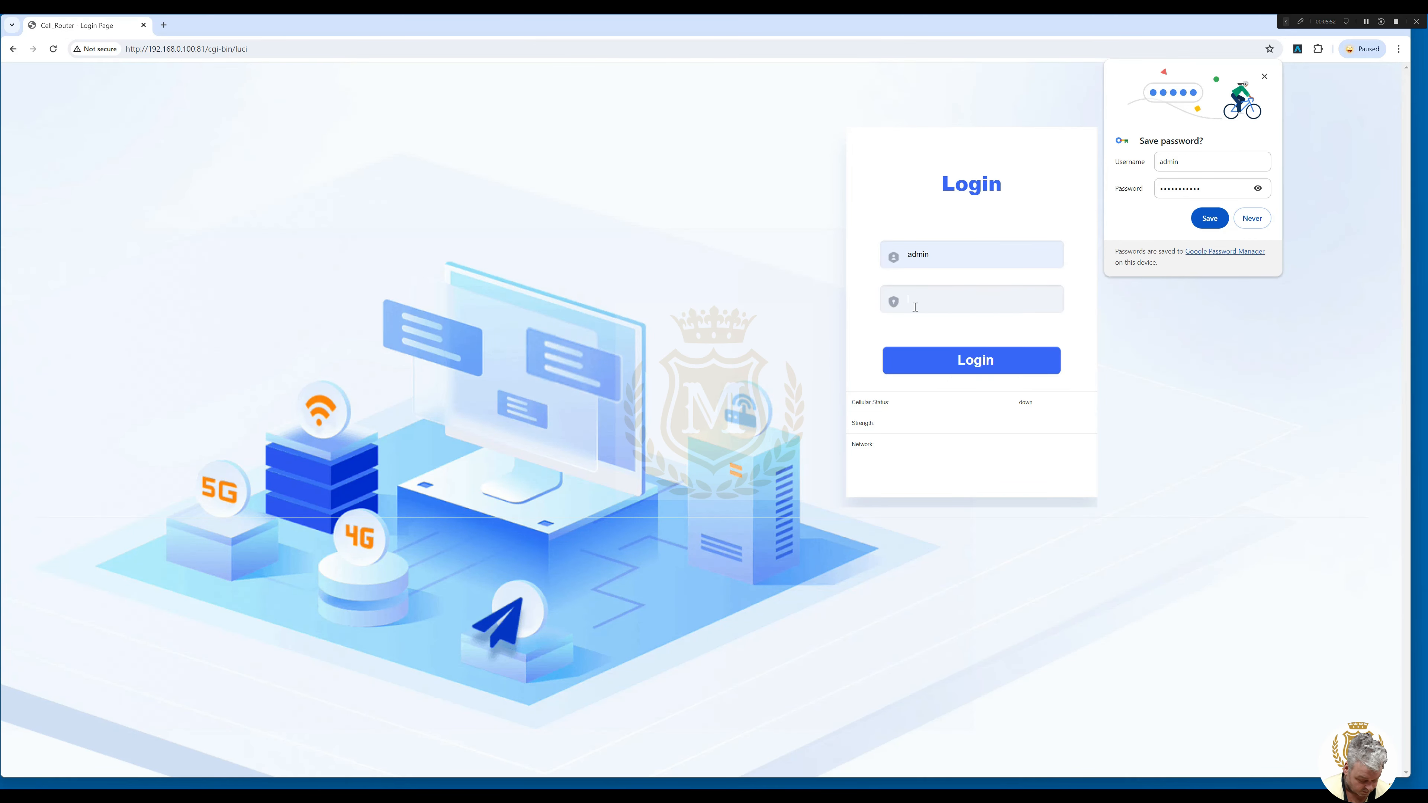
type("•••••••••••")
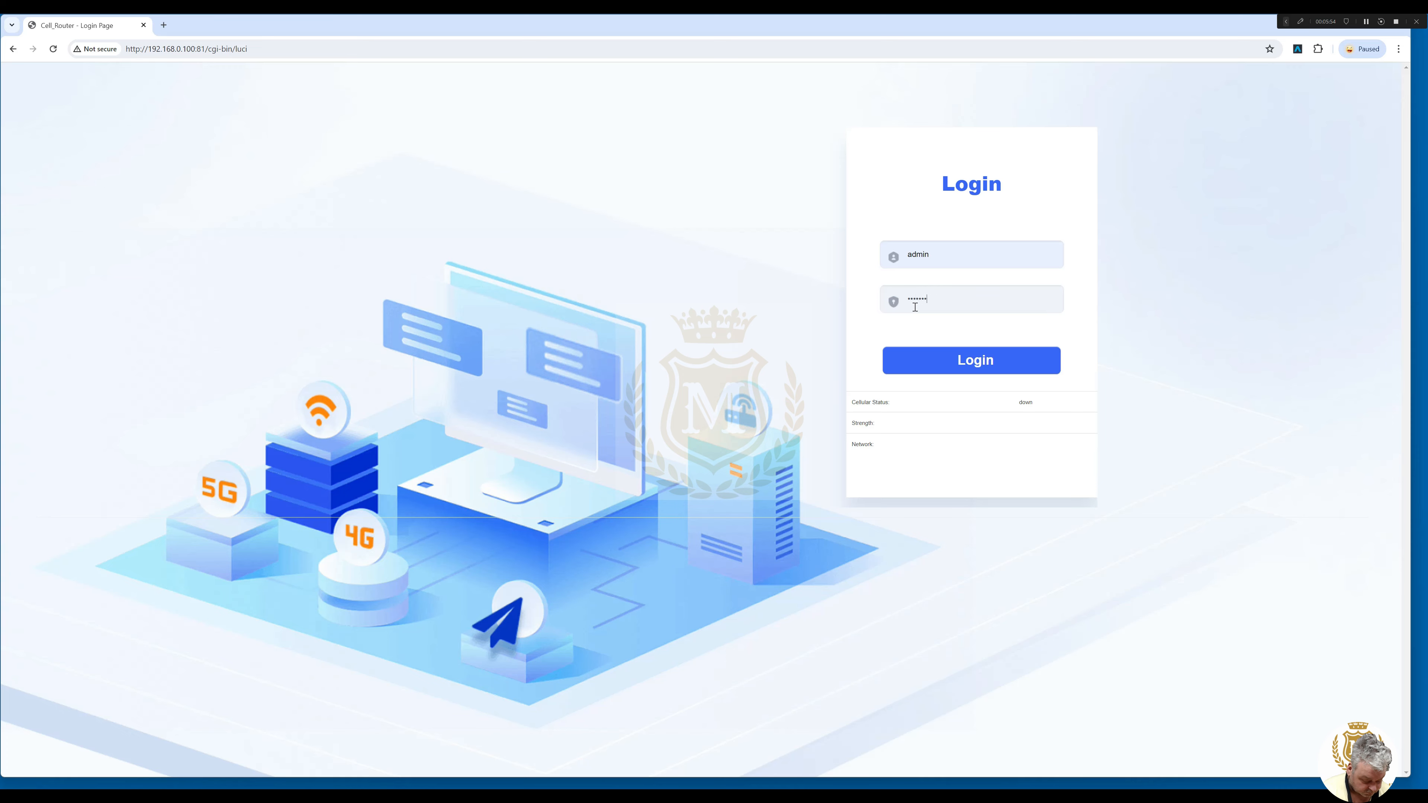
left_click(985, 360)
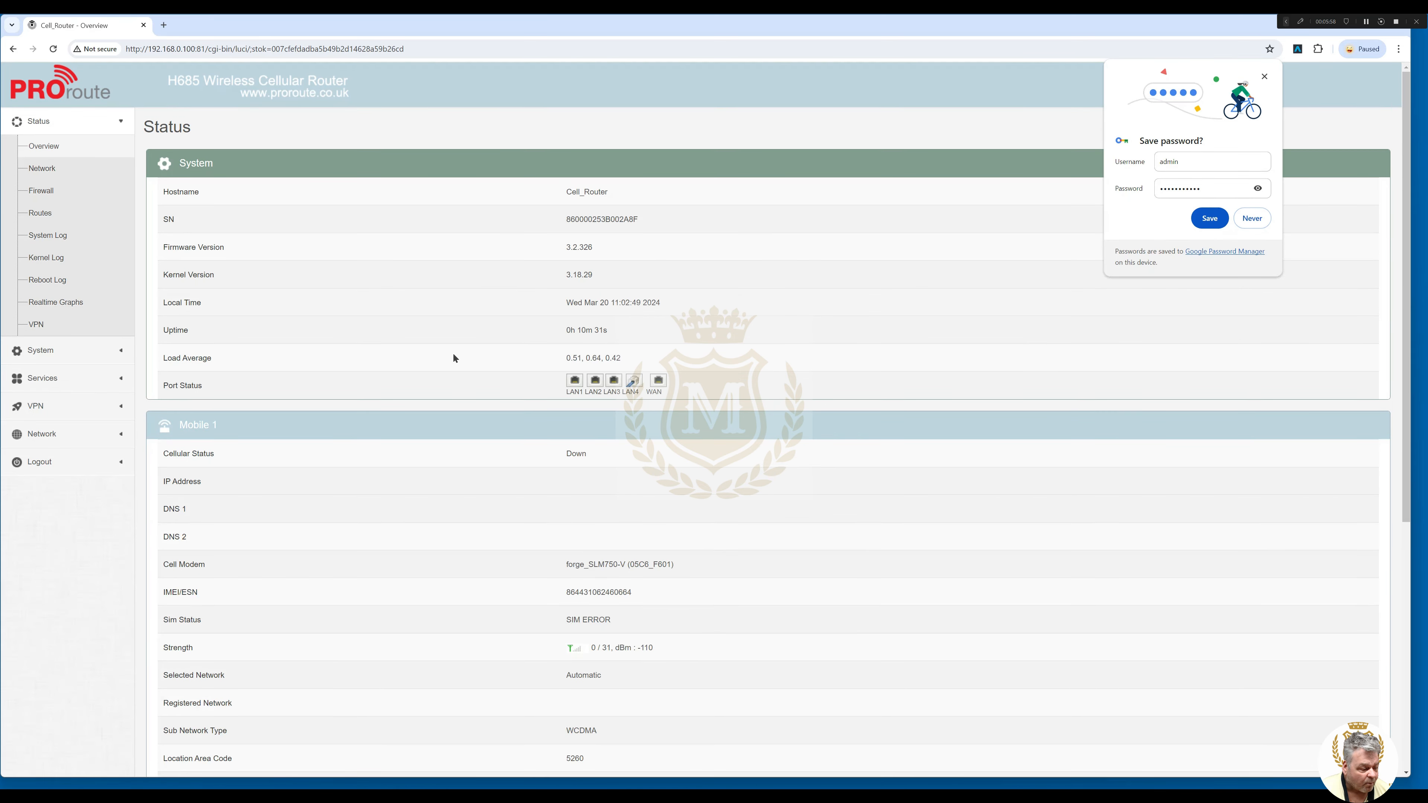
left_click(41, 168)
left_click(40, 350)
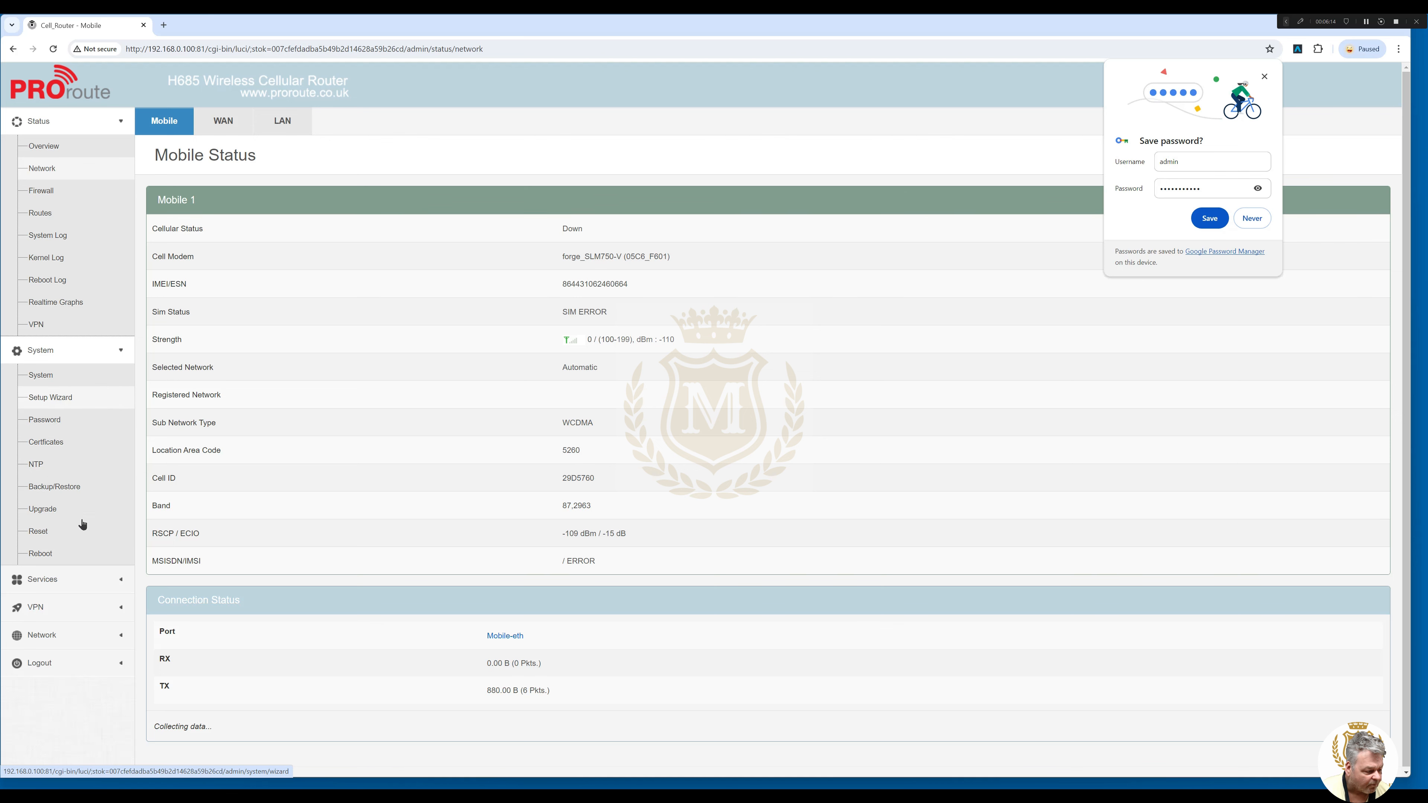
View the WAN connection status, then the LAN connection status.
left_click(121, 582)
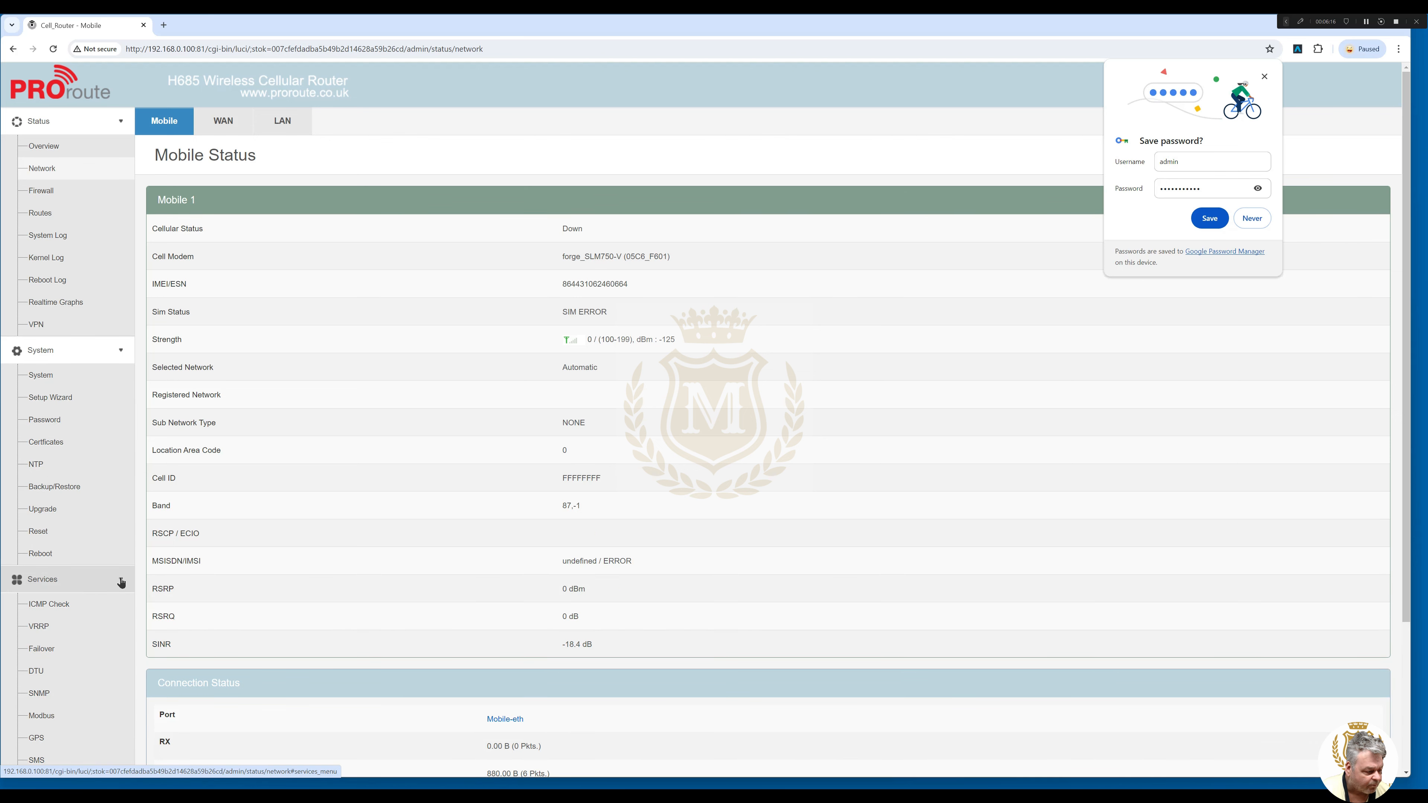
left_click(121, 582)
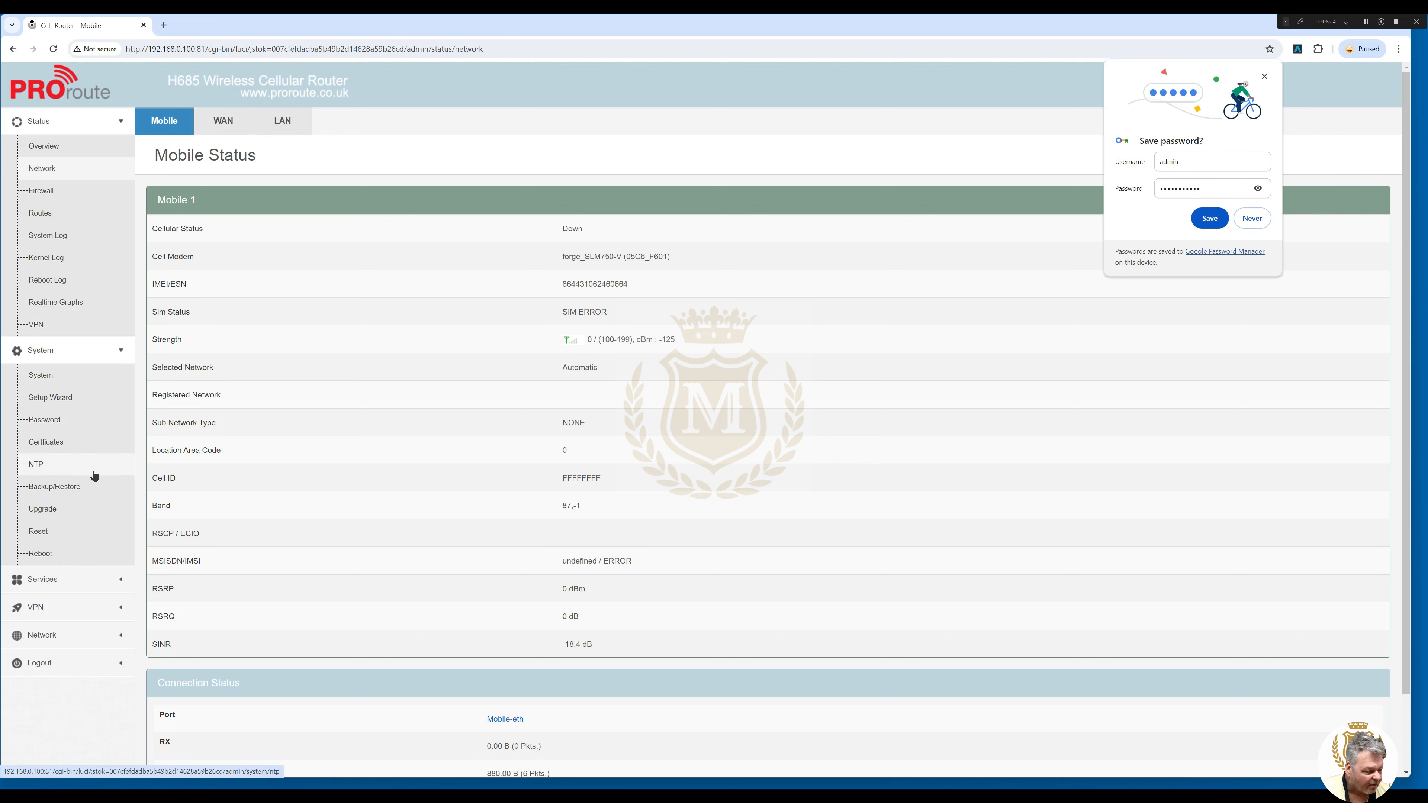
left_click(240, 123)
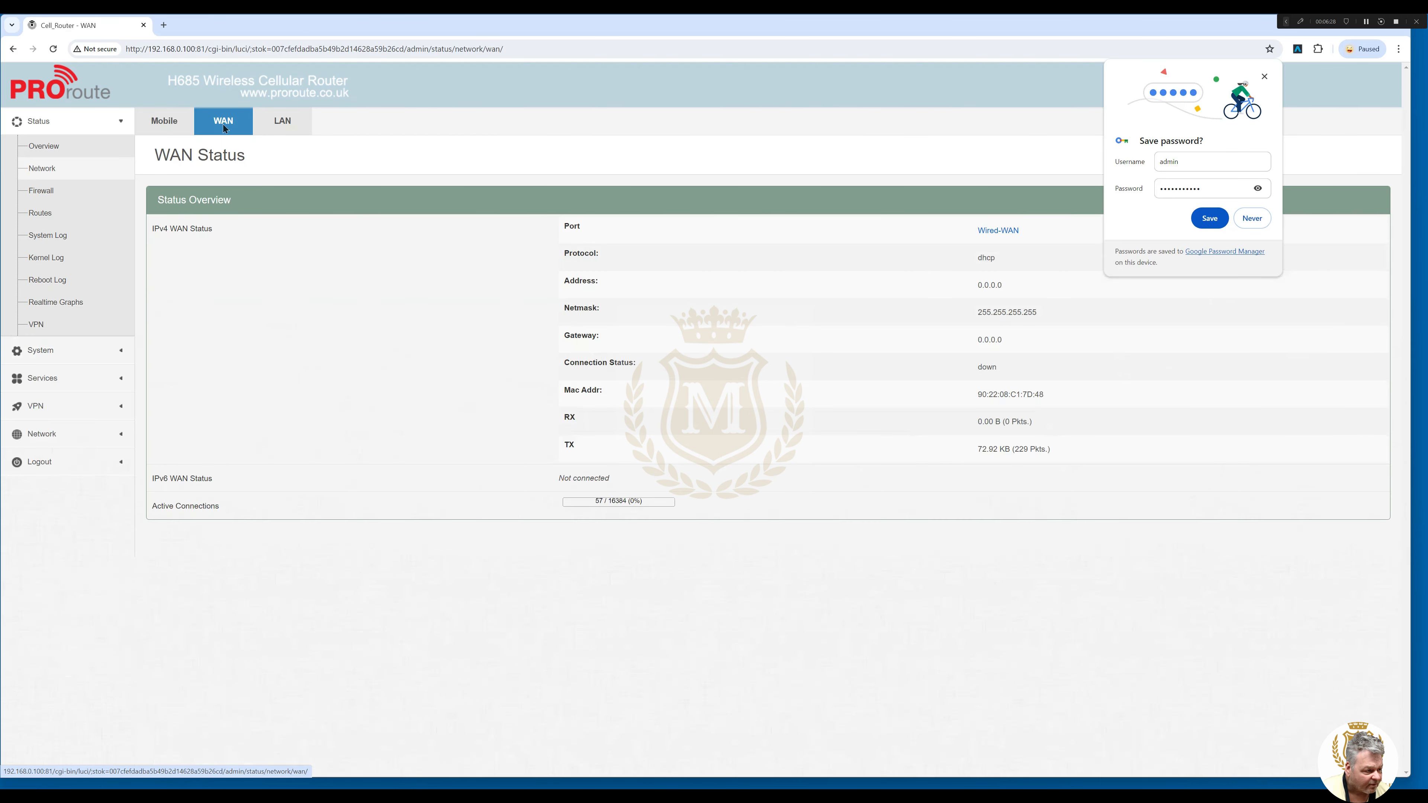
left_click(284, 124)
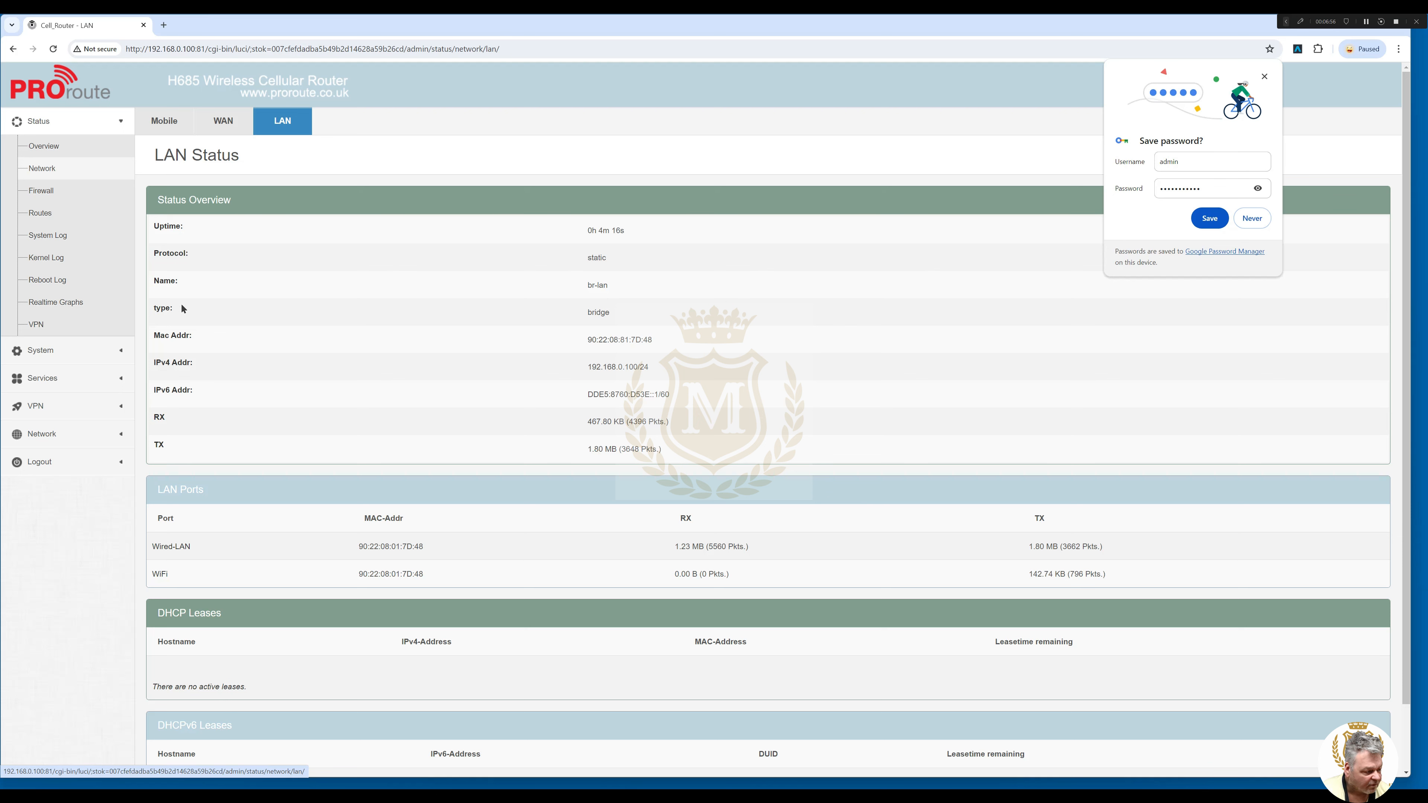
Expand the System, Services, VPN and Network sidebar lists and dismiss the save-password prompt.
left_click(121, 354)
left_click(121, 579)
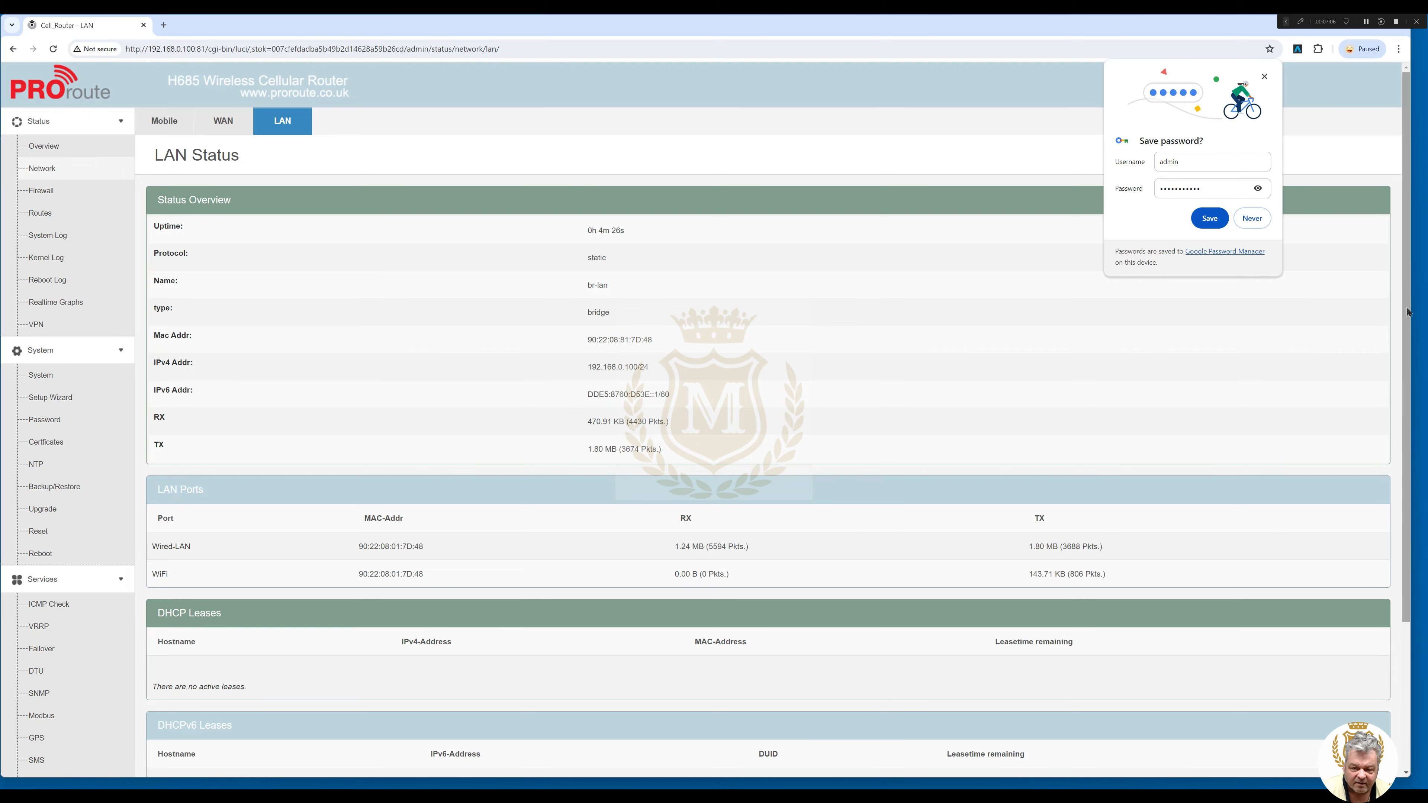
scroll(1320, 296, "down", 3)
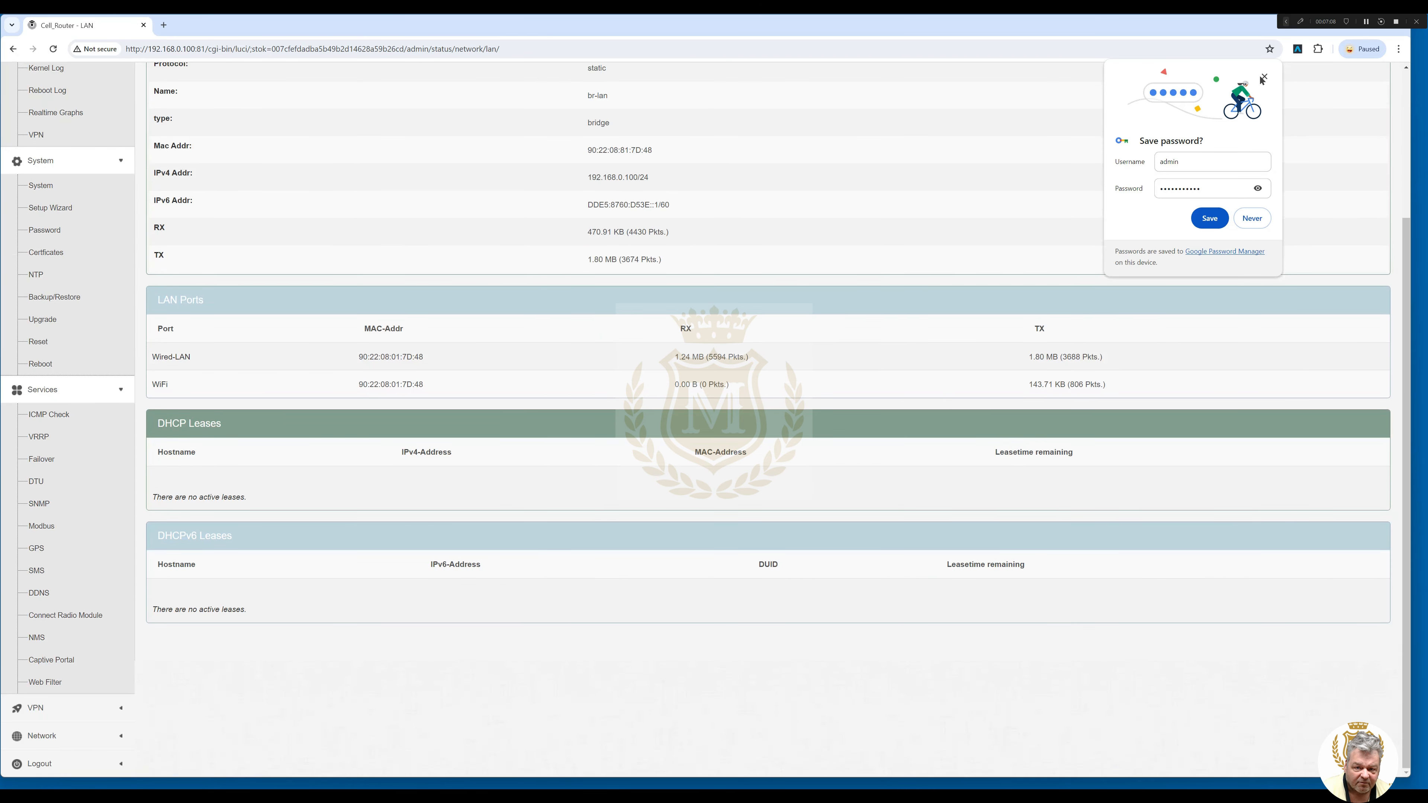
left_click(1265, 76)
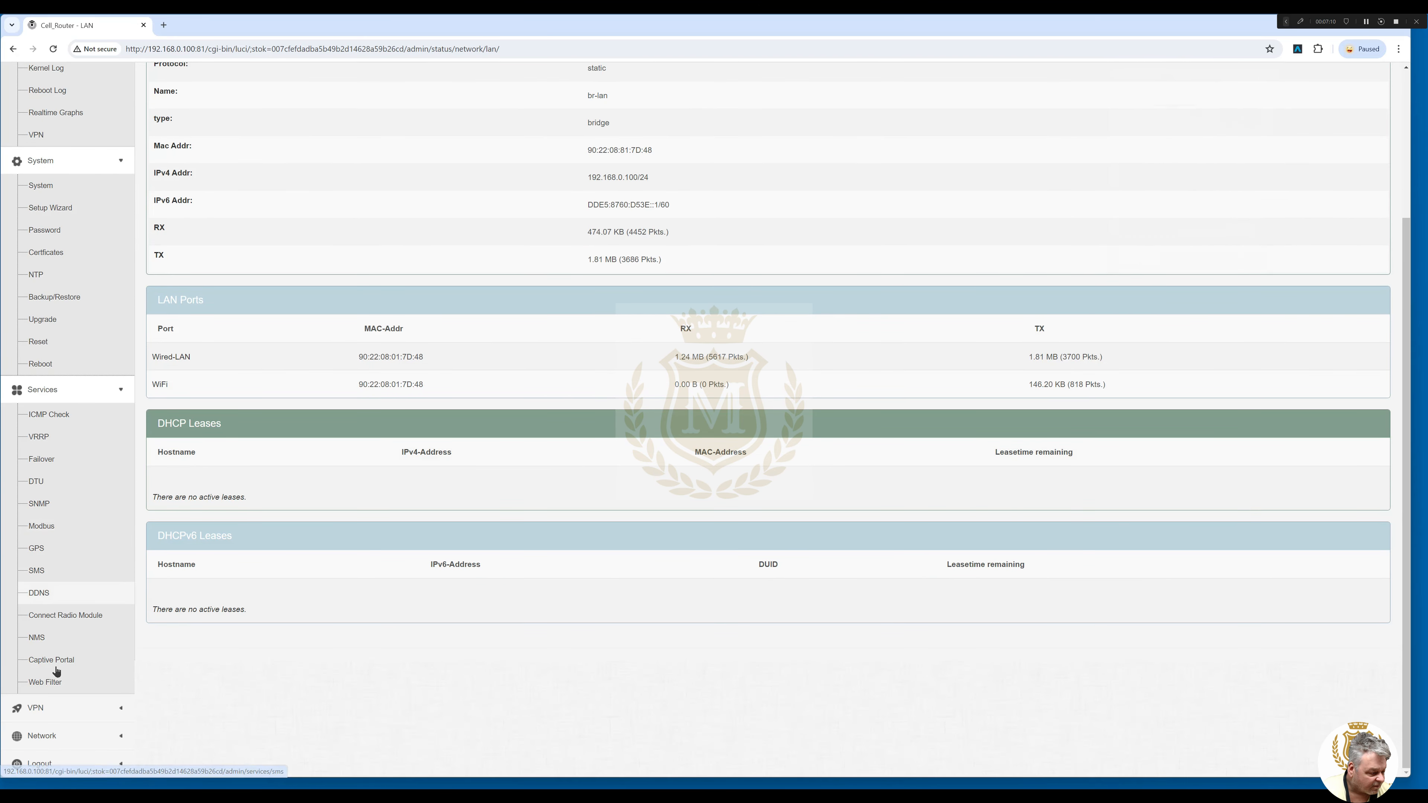
left_click(123, 709)
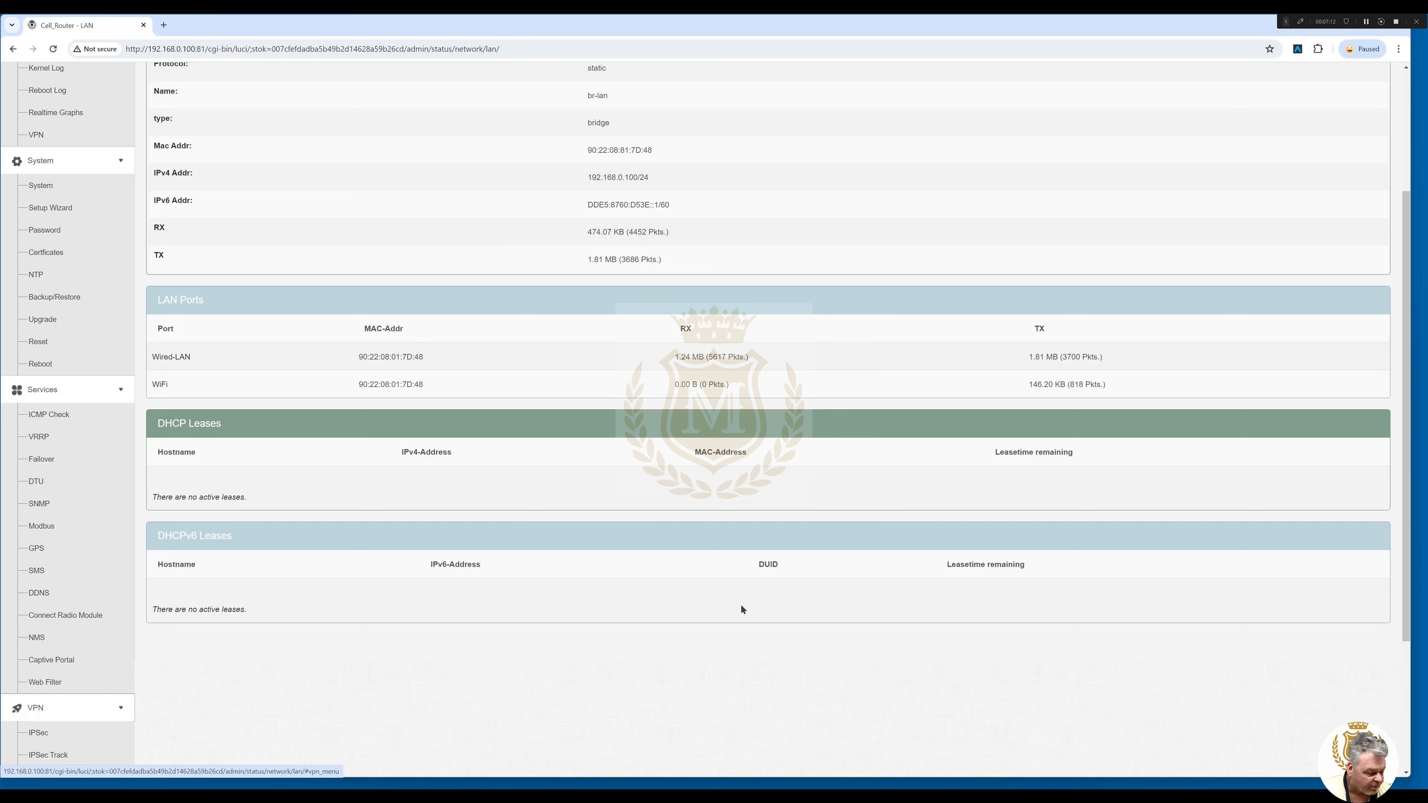
scroll(1408, 489, "down", 3)
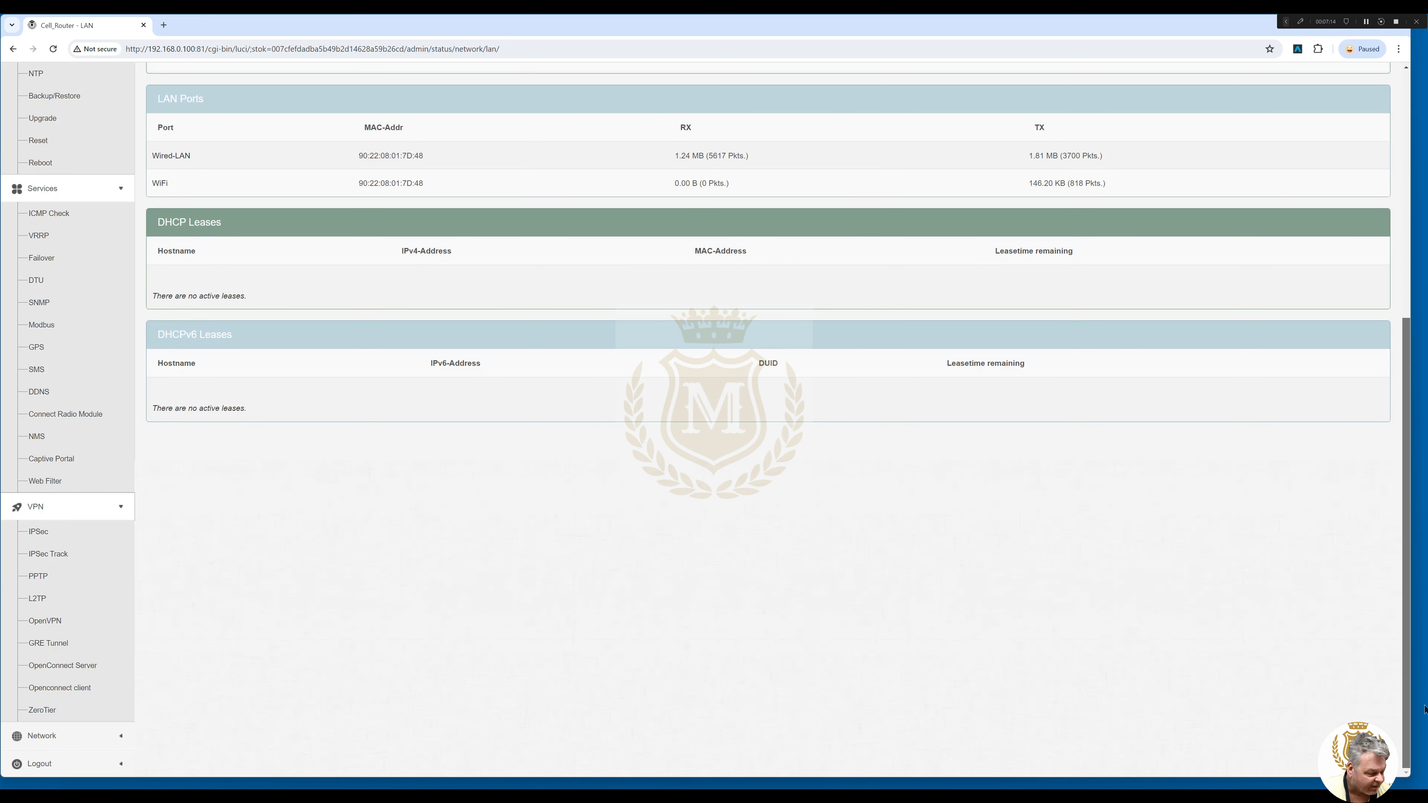
left_click(120, 737)
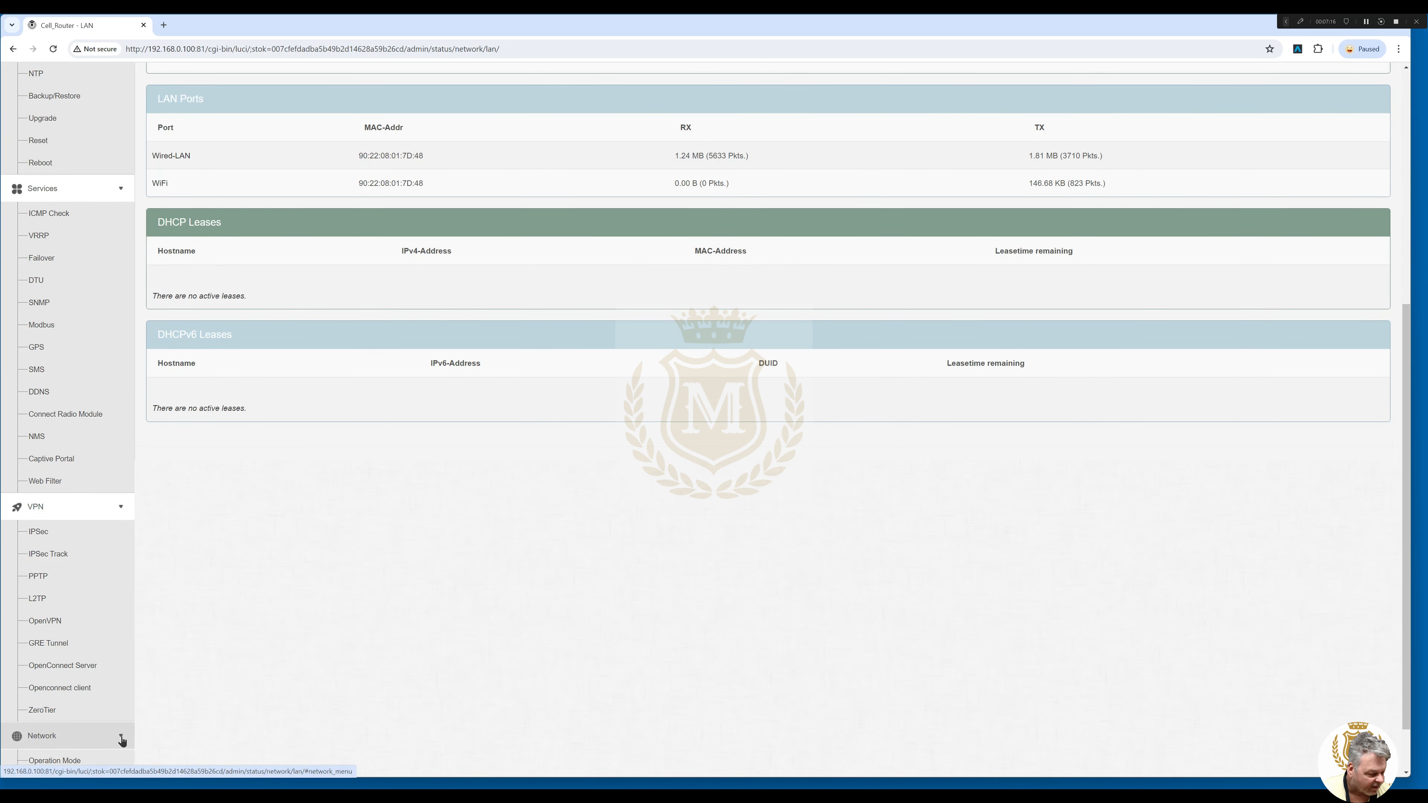
Open the Mobile settings page and highlight the APN value 3gnet.
left_click_drag(1406, 507, 1406, 686)
left_click(39, 402)
left_click_drag(1406, 393, 1407, 489)
left_click_drag(506, 395, 470, 395)
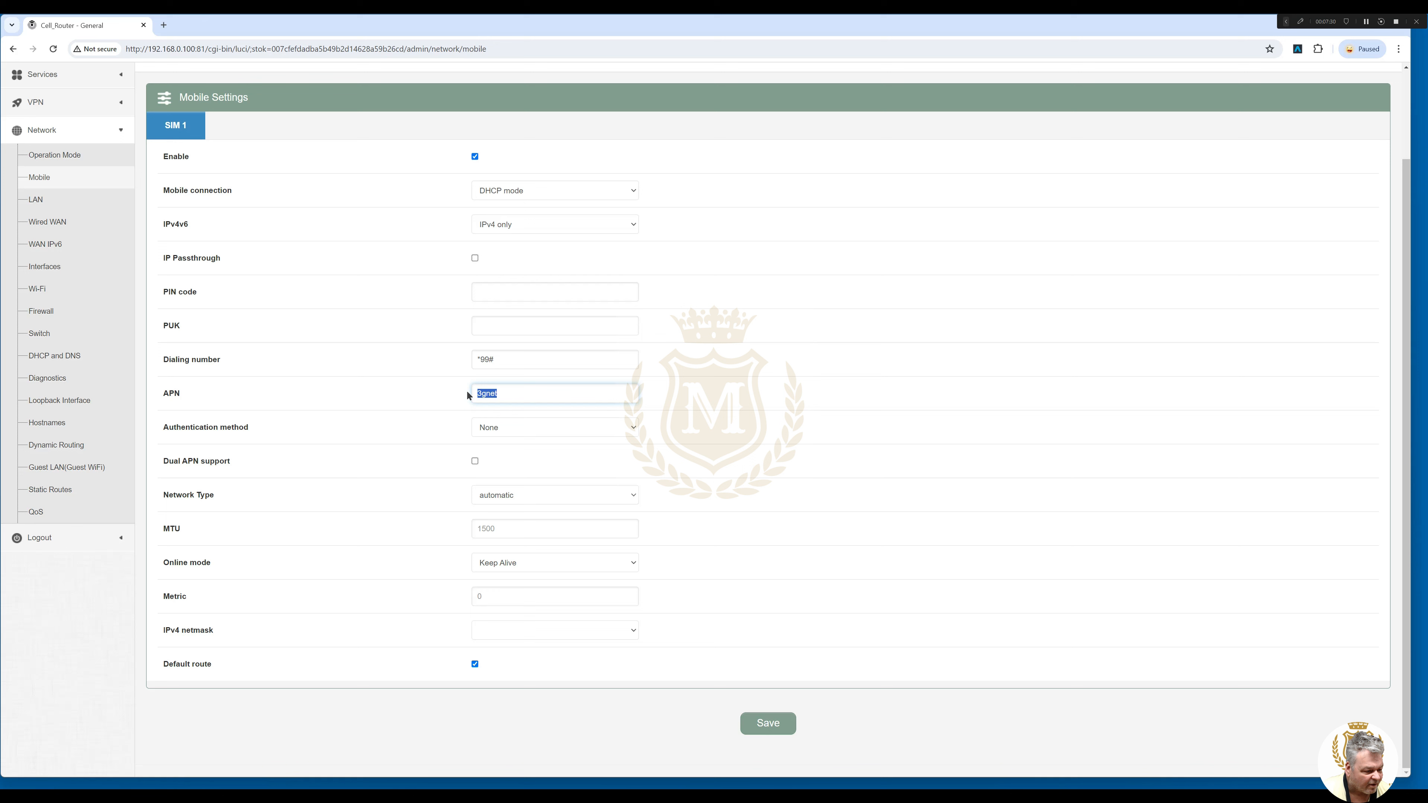
Select the whole APN value 3gnet, then go to the Firewall settings.
left_click(525, 397)
double_click(511, 395)
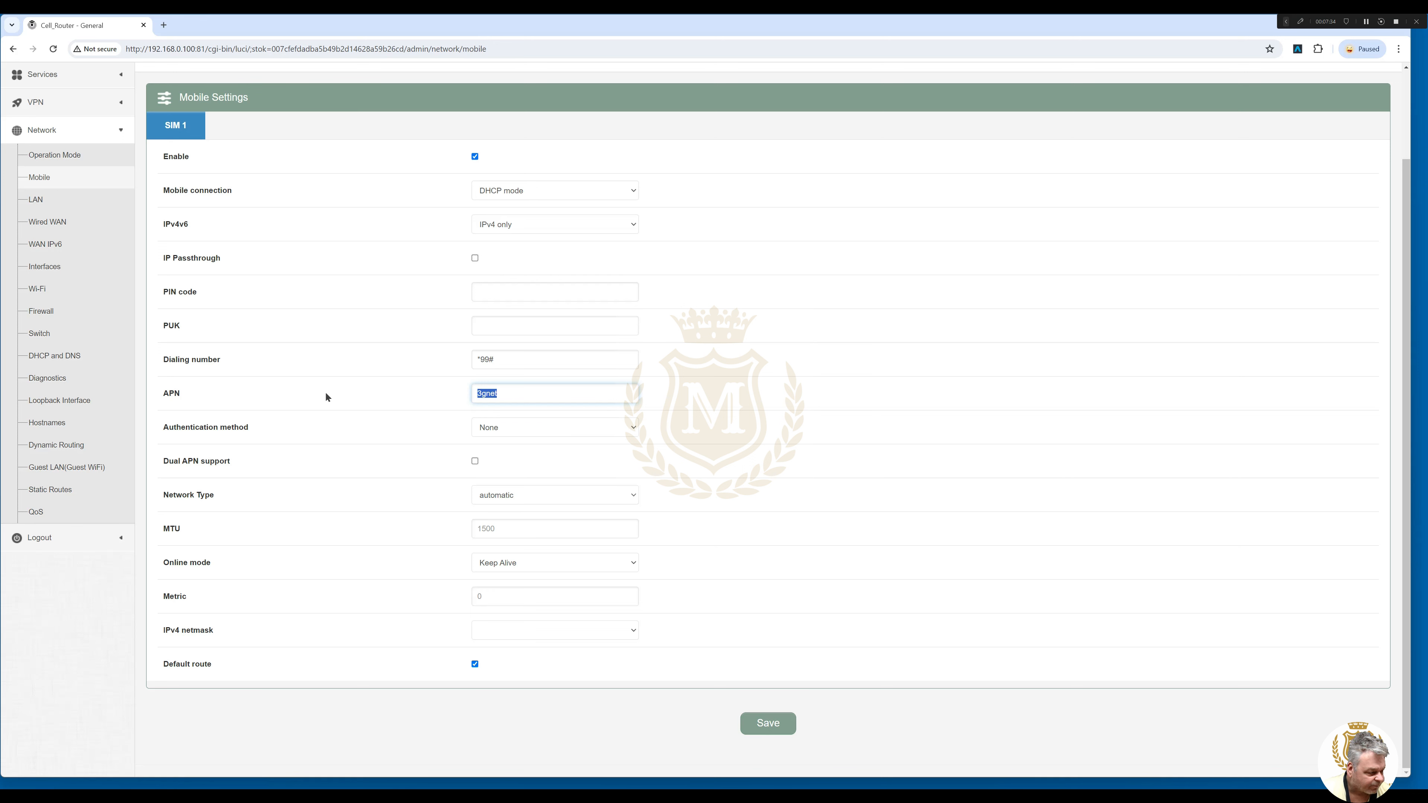
left_click(41, 311)
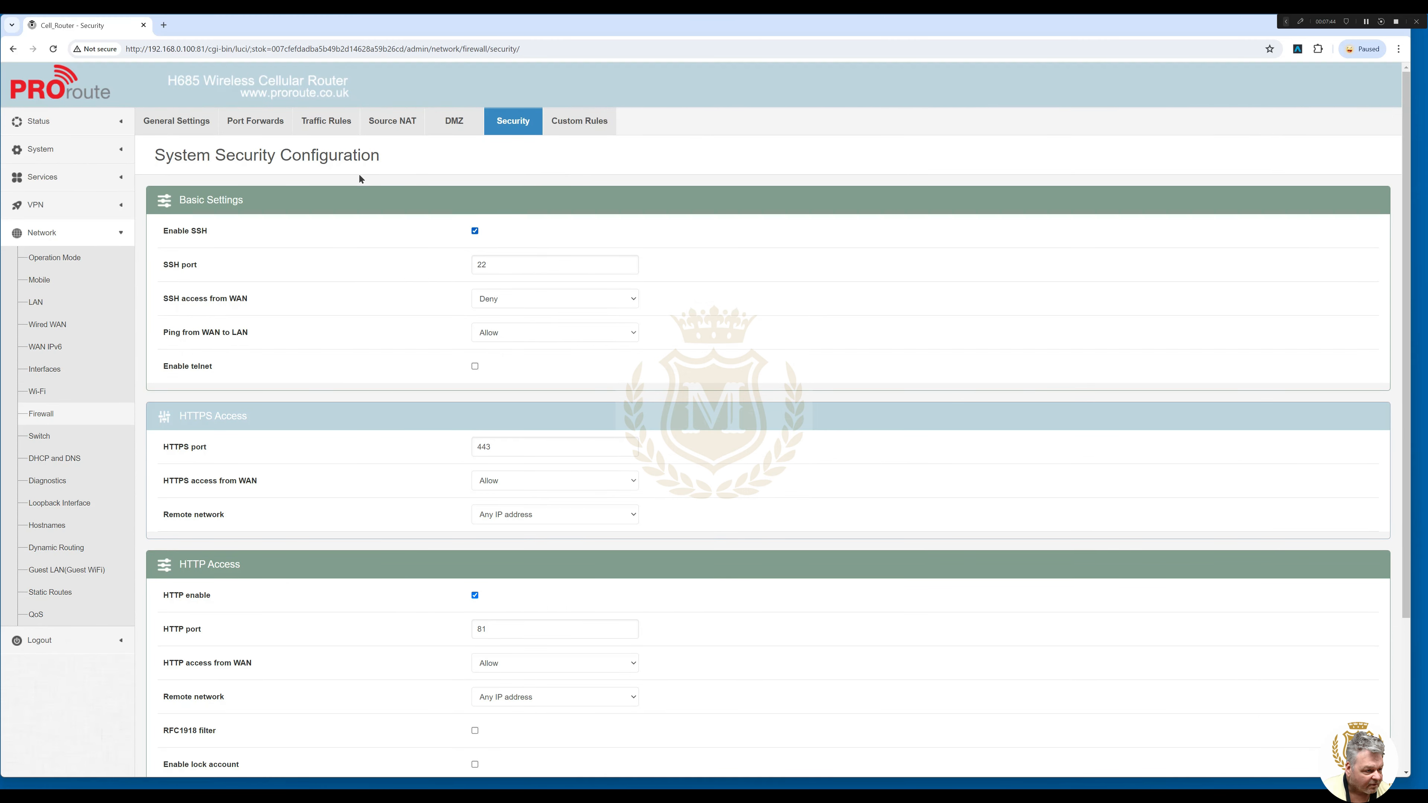
Add port forward 3011: TCP, external port 3011 to 192.168.0.140.
left_click(252, 128)
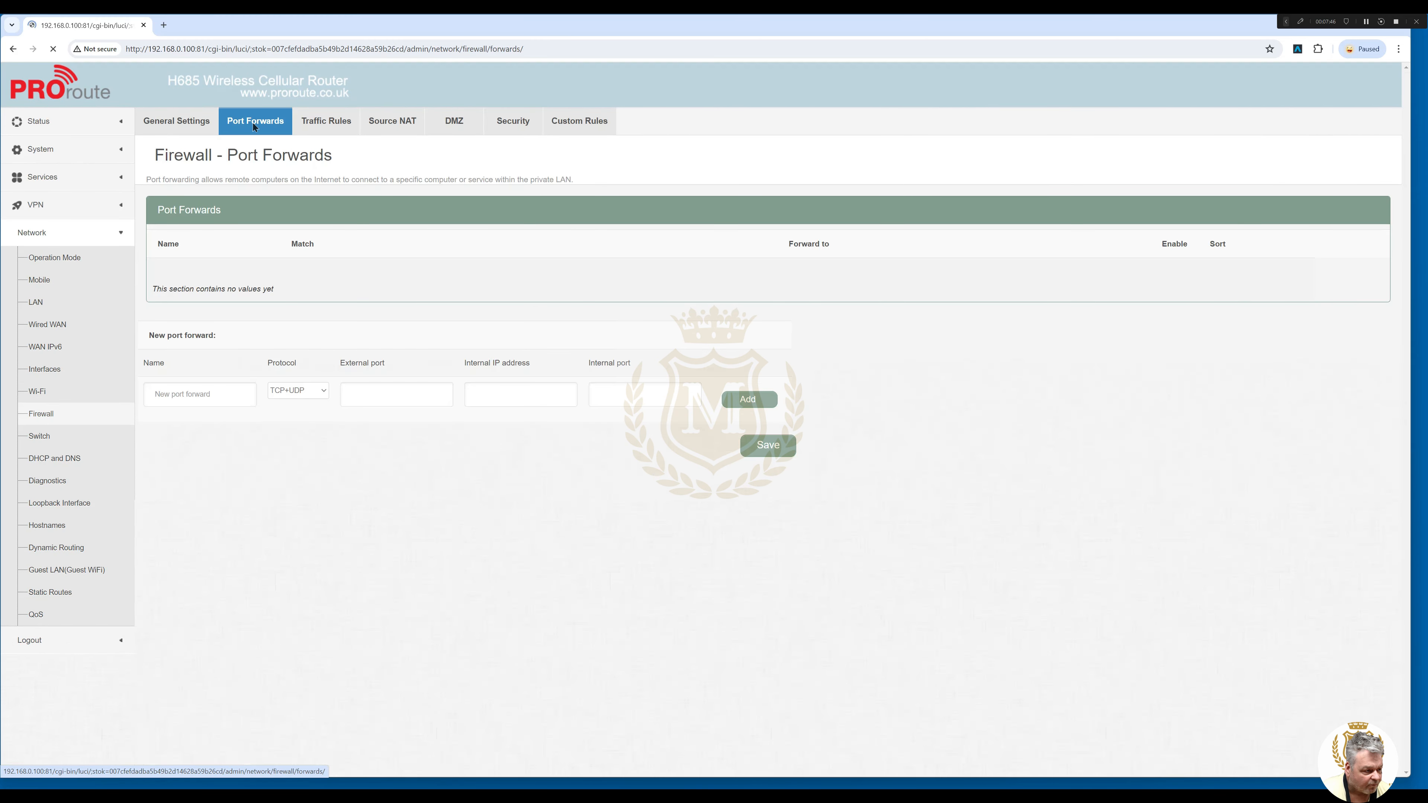
left_click(201, 393)
type("3011")
left_click(298, 390)
left_click(284, 418)
left_click(402, 395)
type("3011")
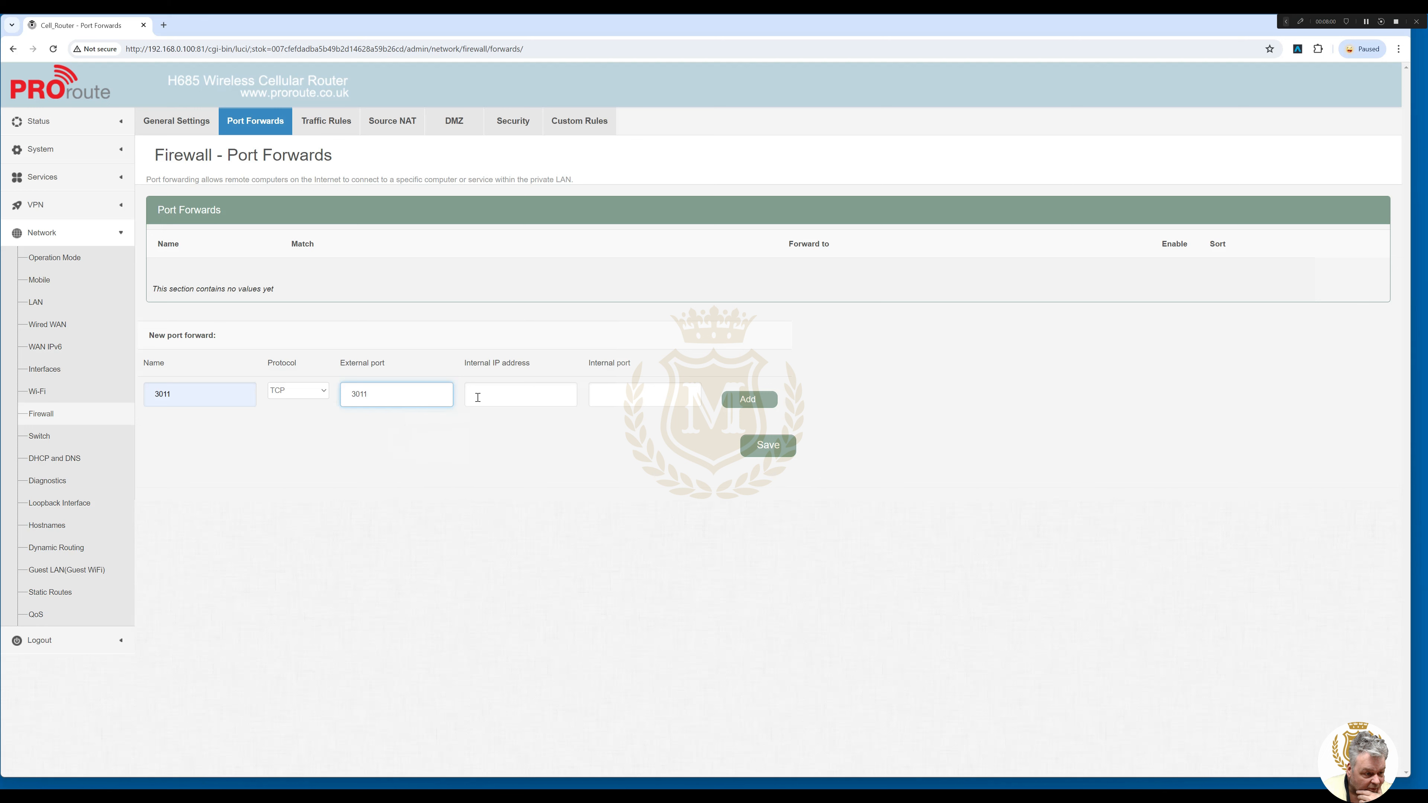
left_click(489, 395)
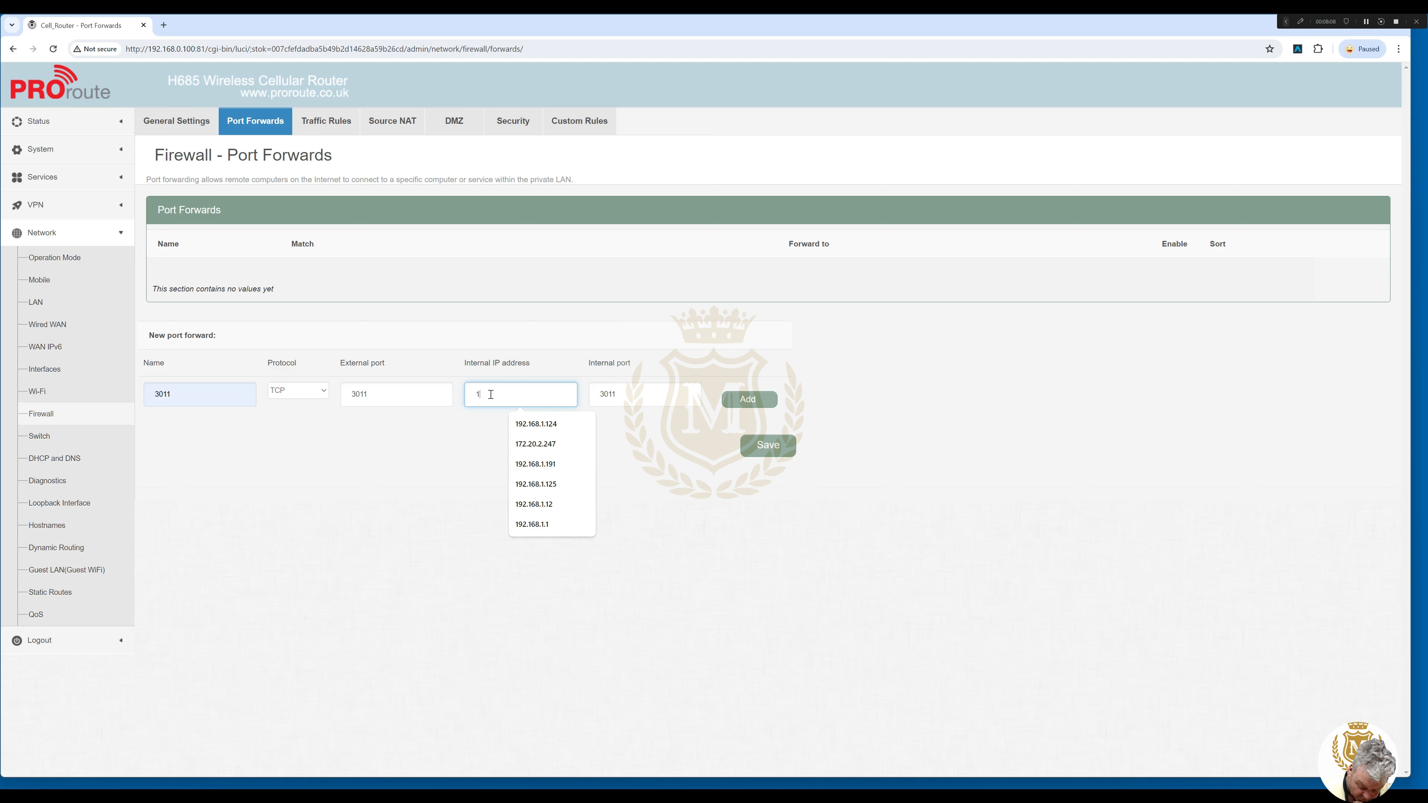
type("92.168.0.140")
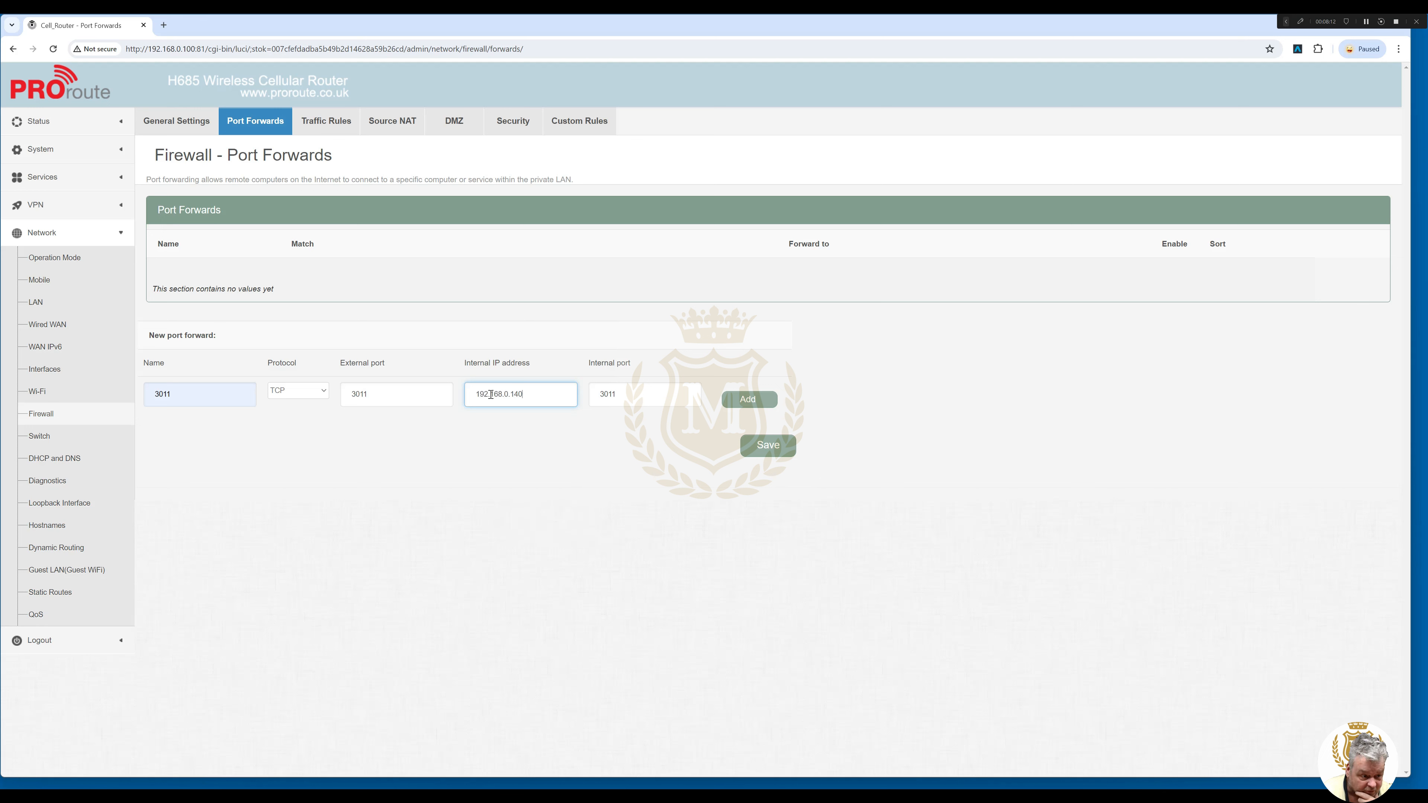
left_click(748, 399)
Start a second port forward named 5011 using TCP.
left_click(202, 382)
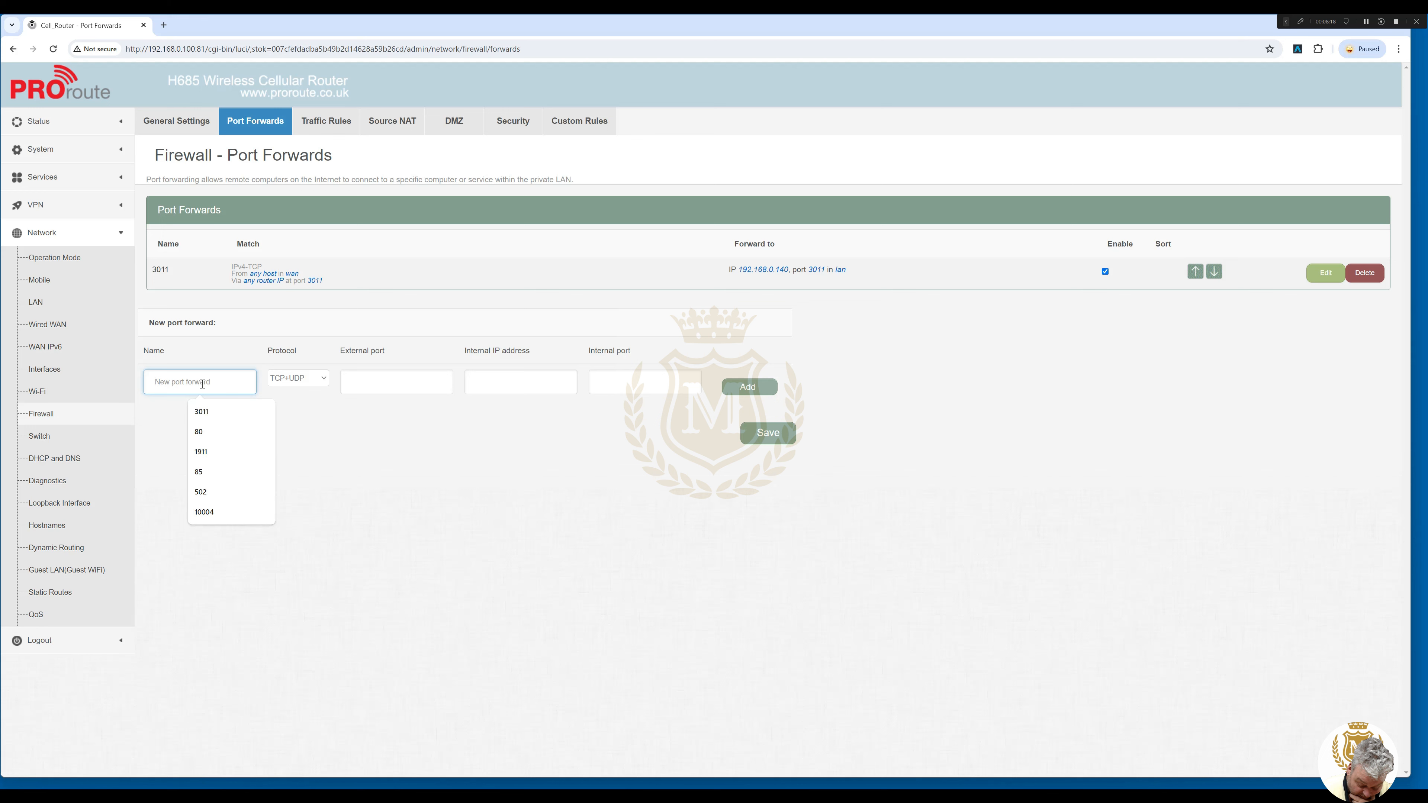
type("5011")
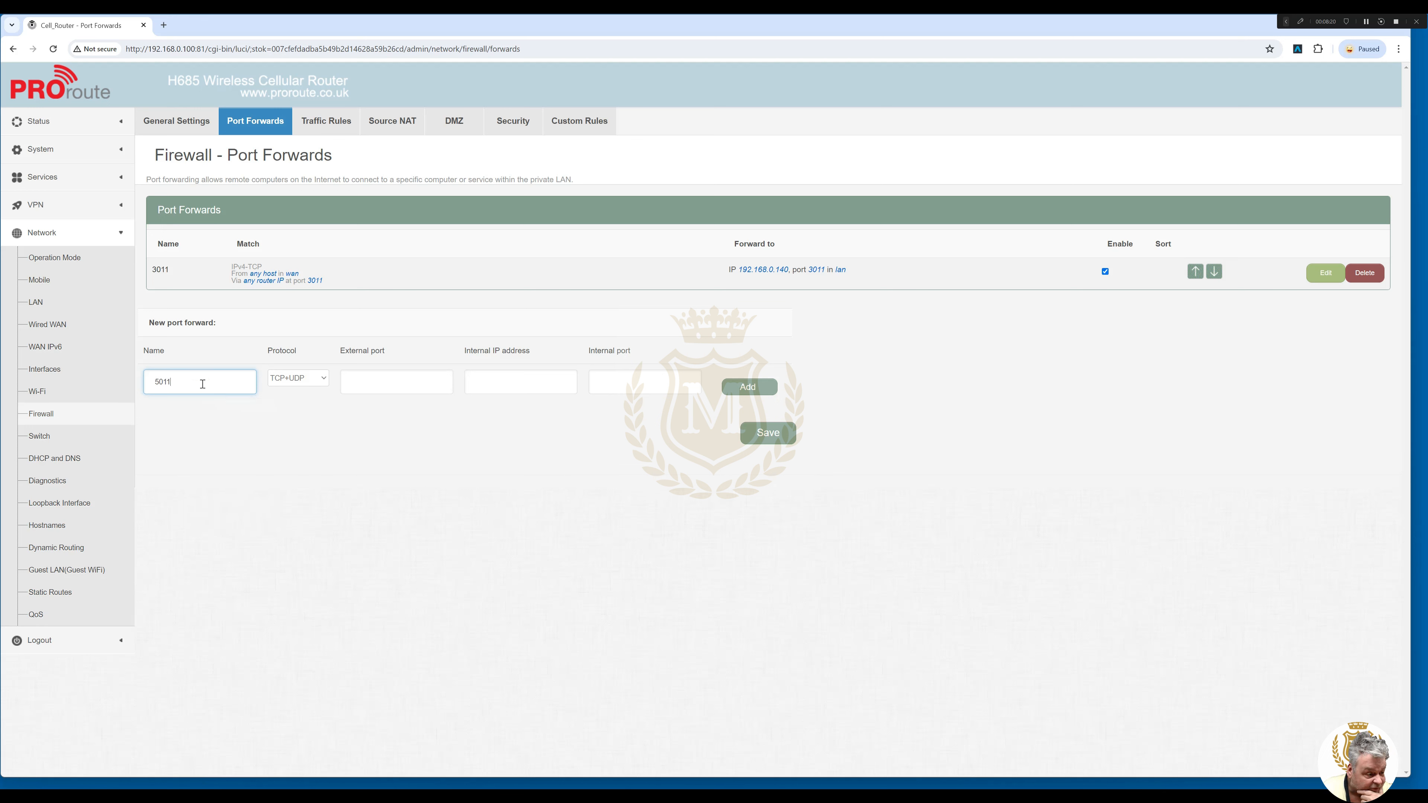
left_click(323, 381)
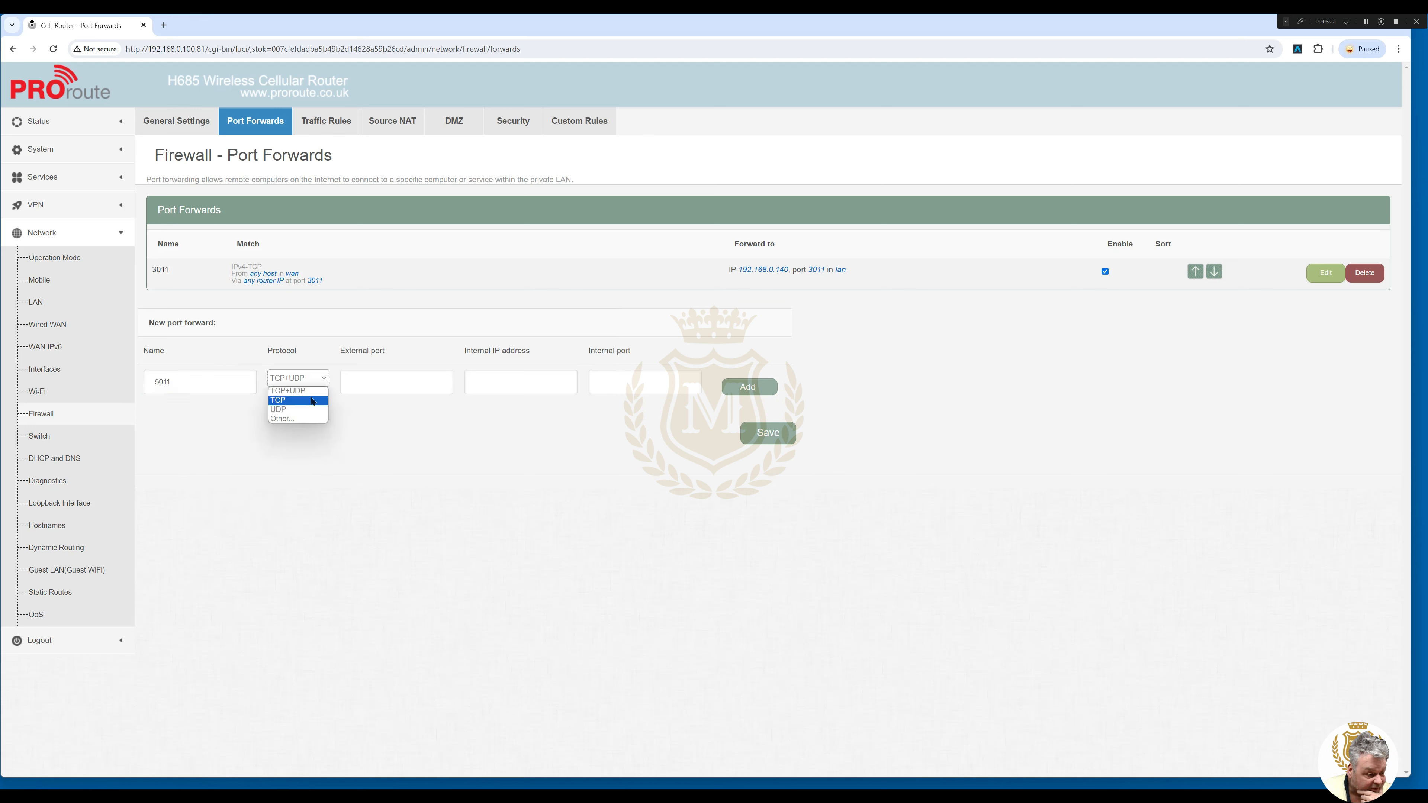
left_click(303, 401)
left_click(402, 380)
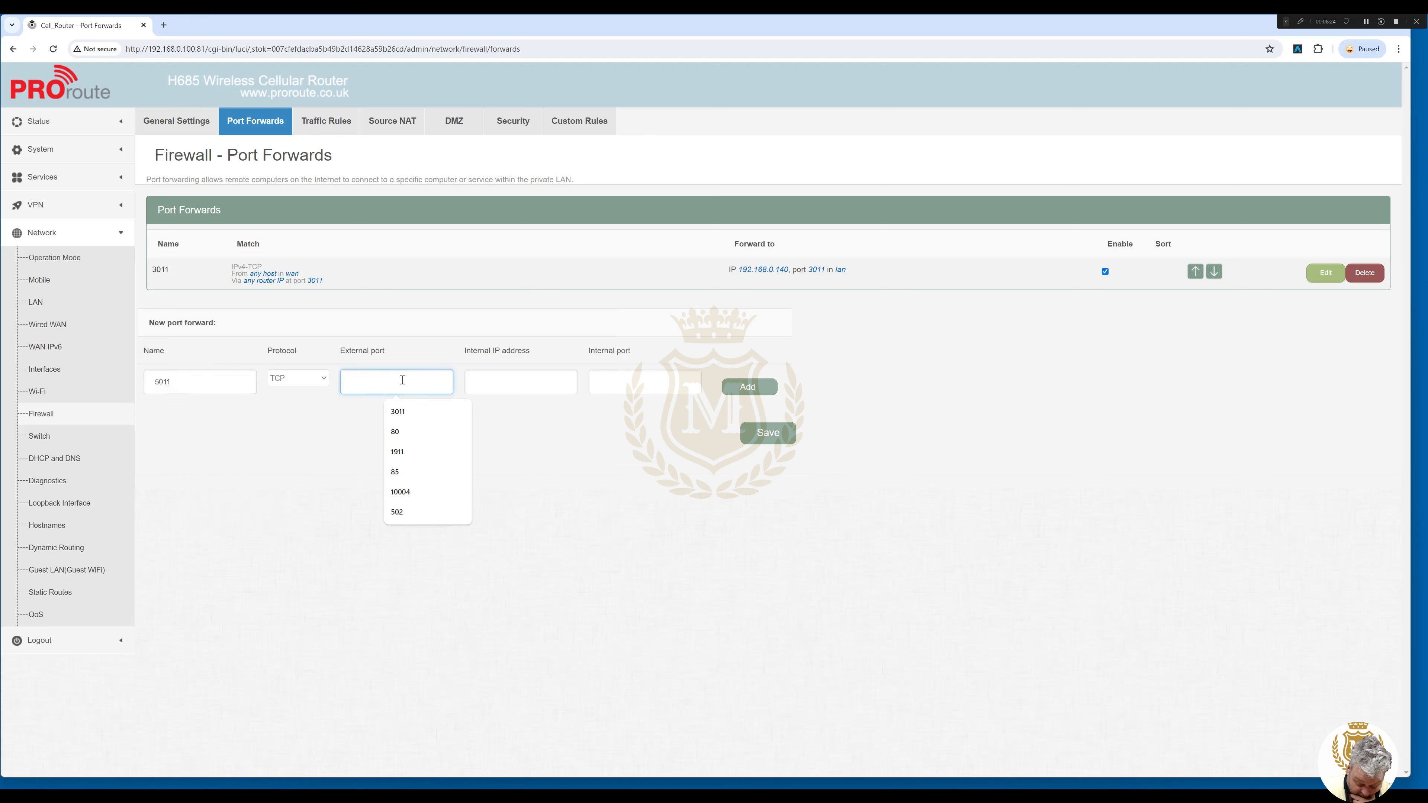
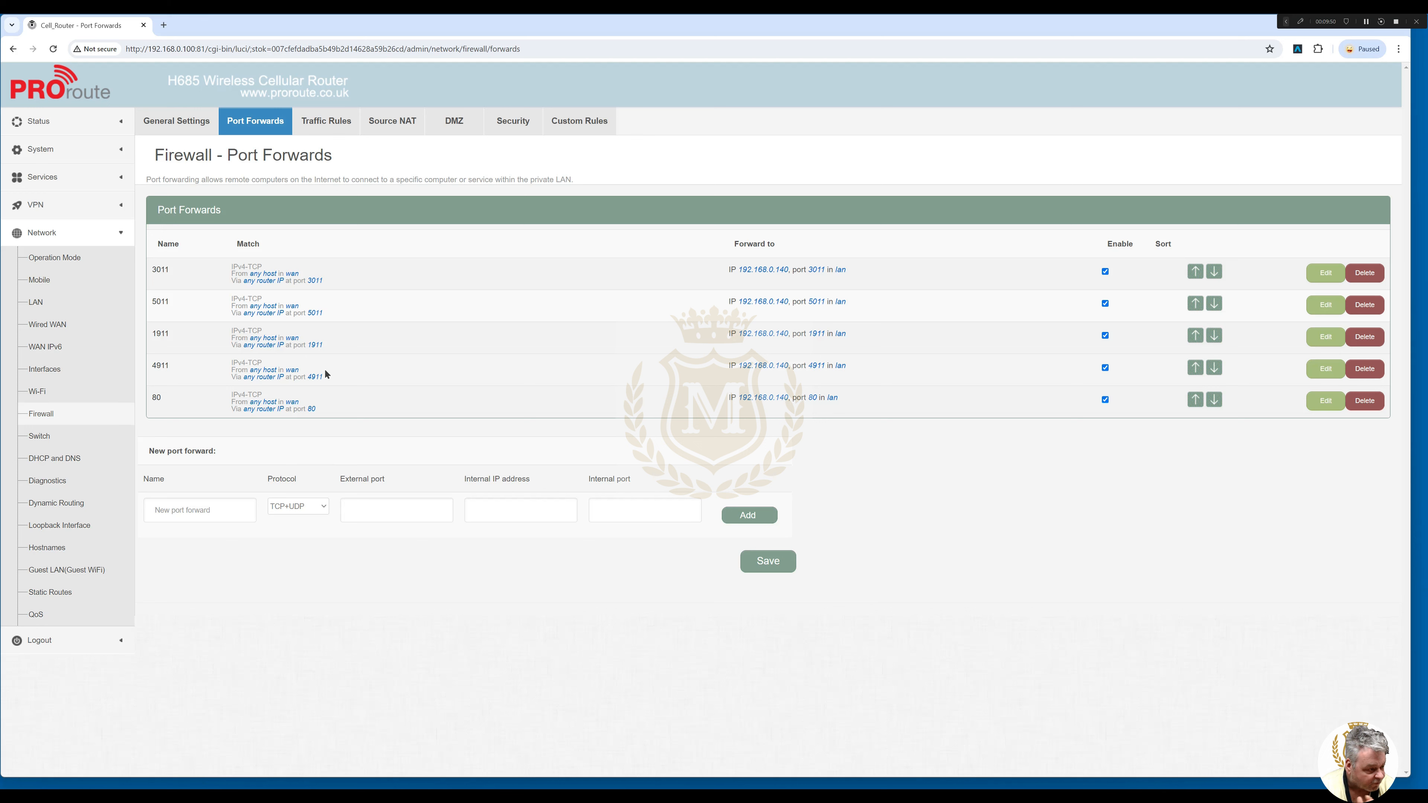
Add TCP port forward 3012: external port 3012 to internal IP 192.168.0.123.
left_click(209, 518)
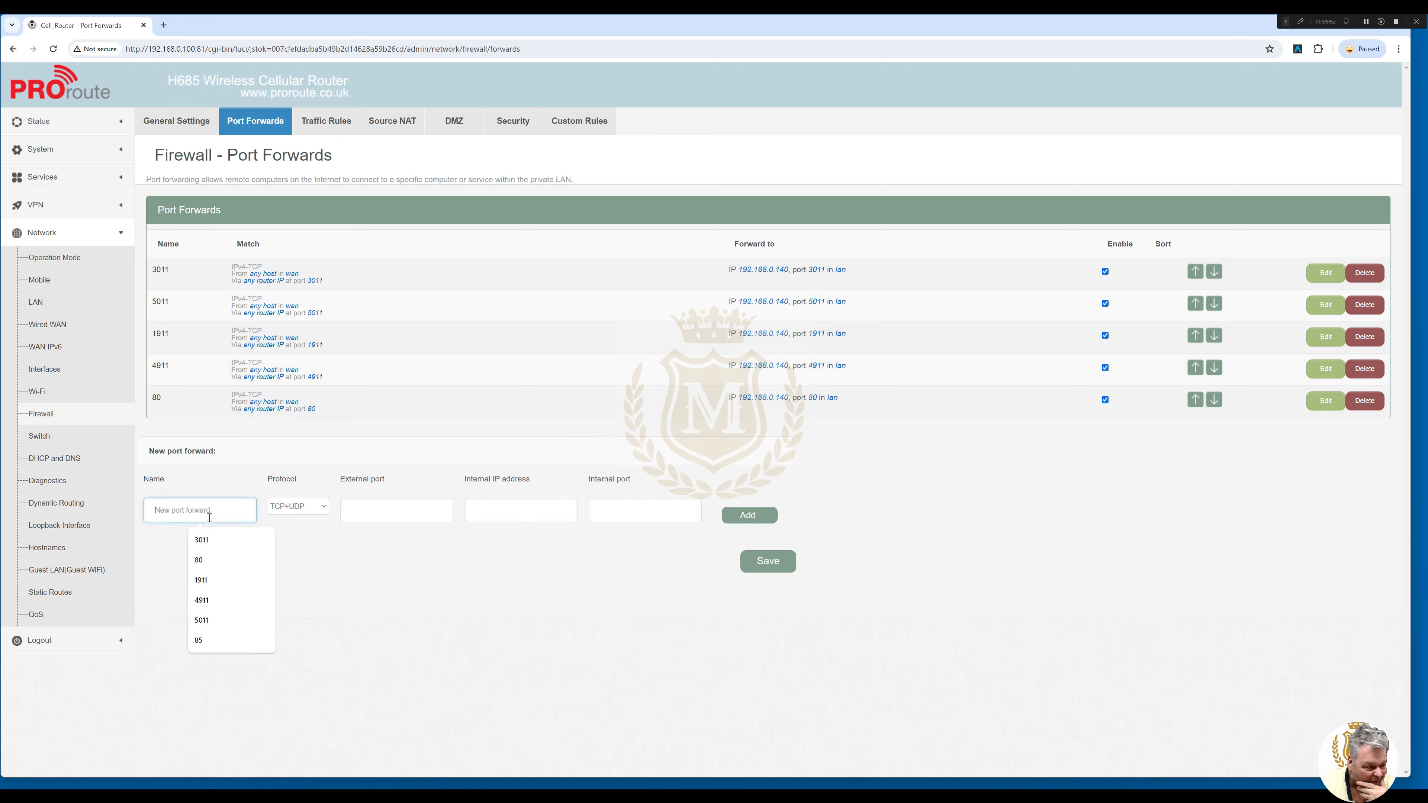
type("3012")
left_click(298, 507)
type("0")
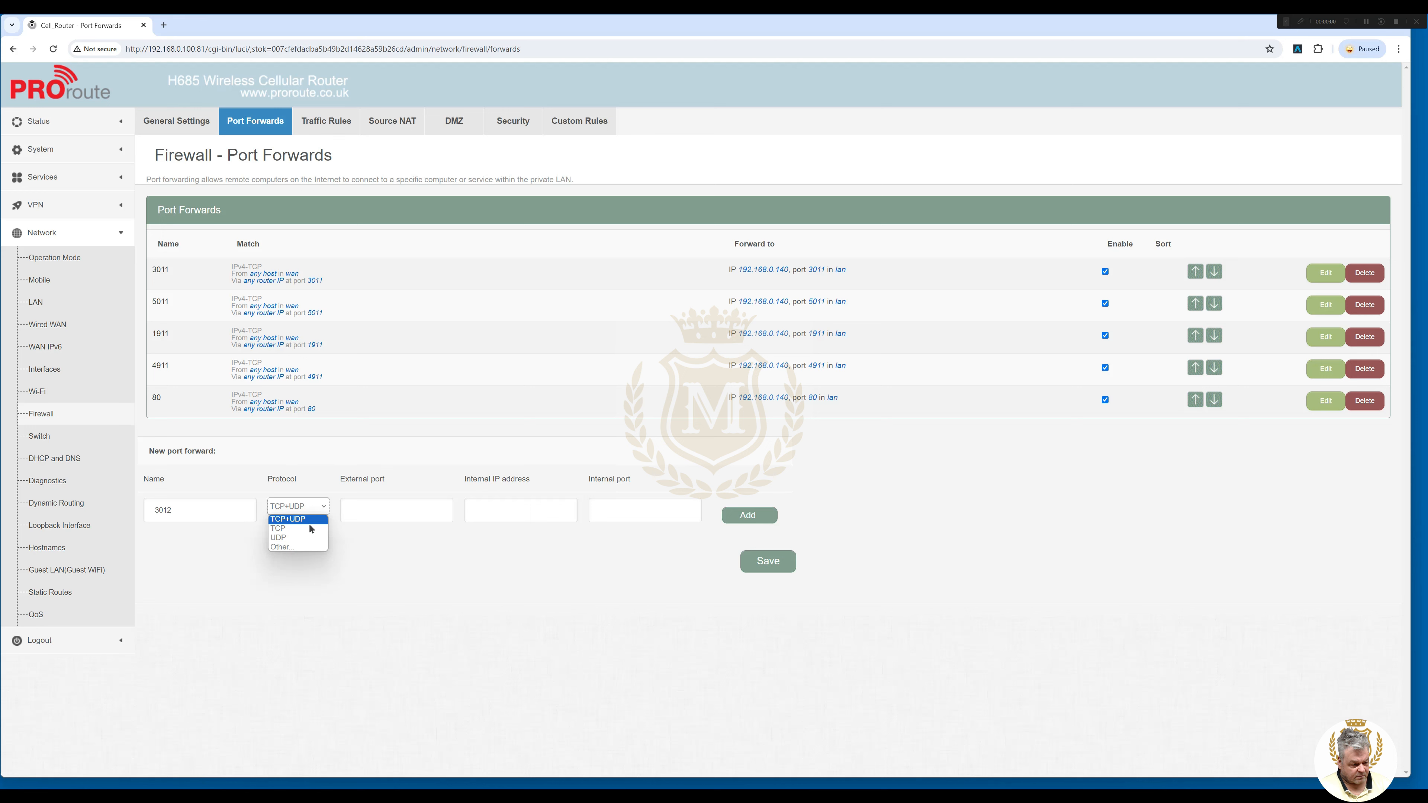
left_click(298, 519)
left_click(393, 511)
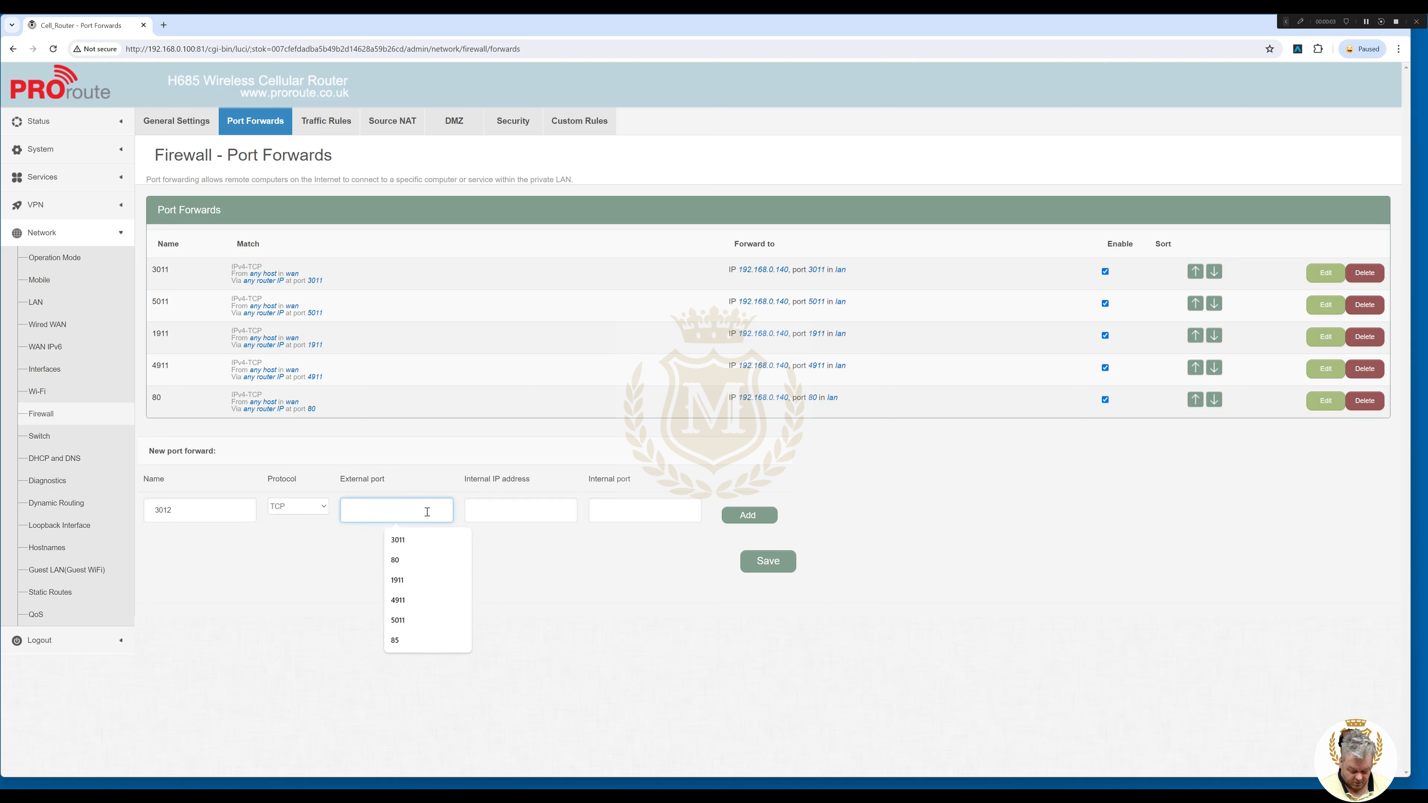
type("3012")
left_click(506, 513)
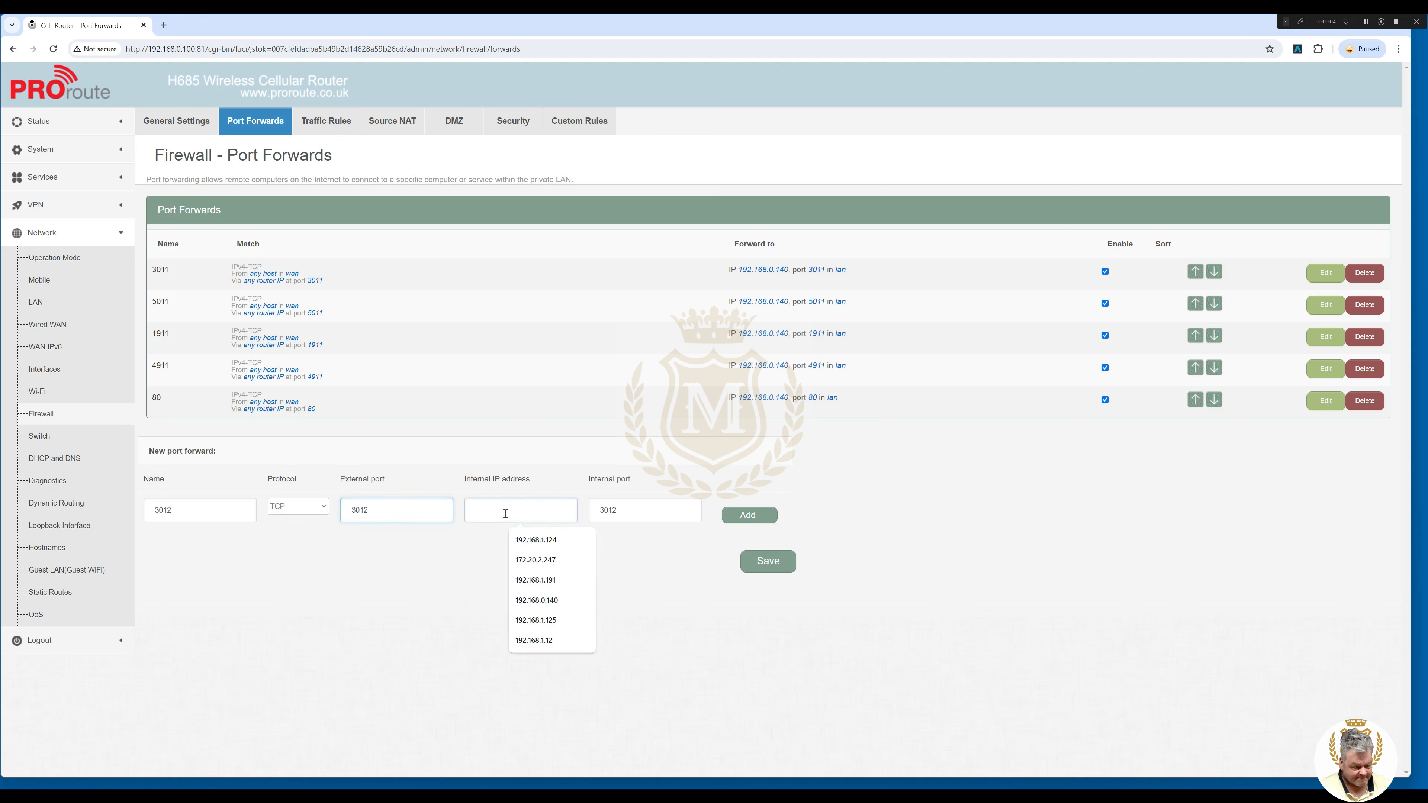
type("192.168.0.123")
left_click(748, 515)
Add TCP port forward 5012: external port 5012 to 192.168.0.123.
left_click(184, 543)
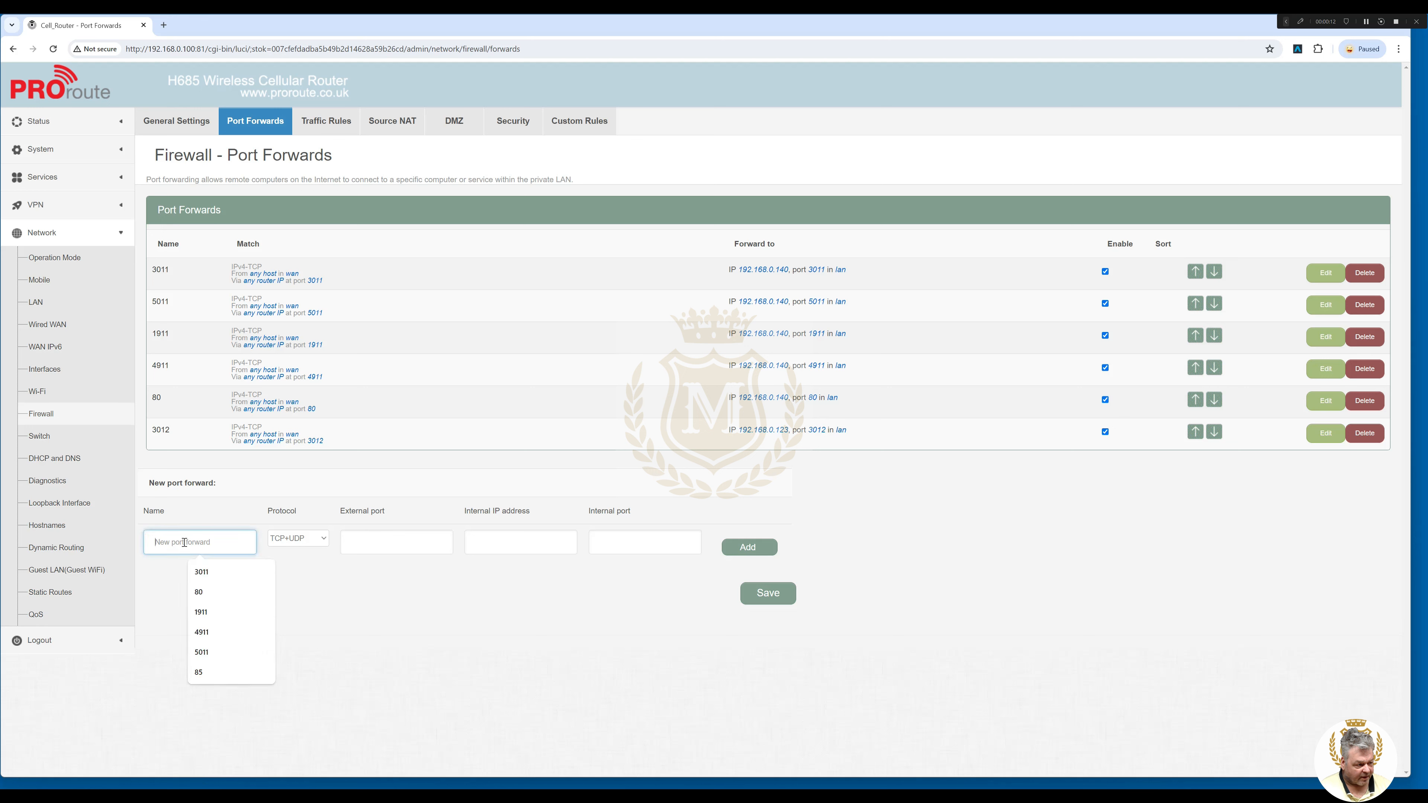
type("5012")
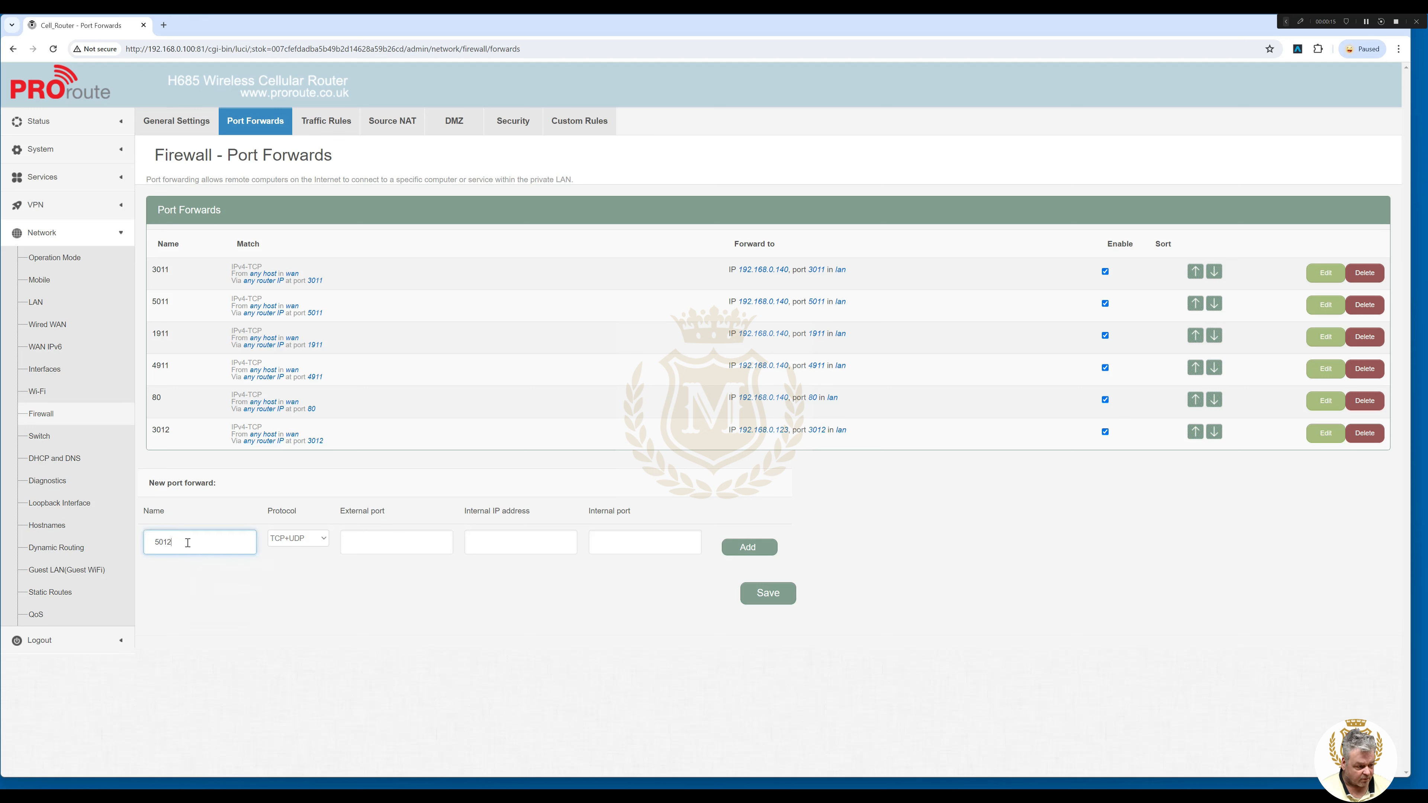
left_click(301, 539)
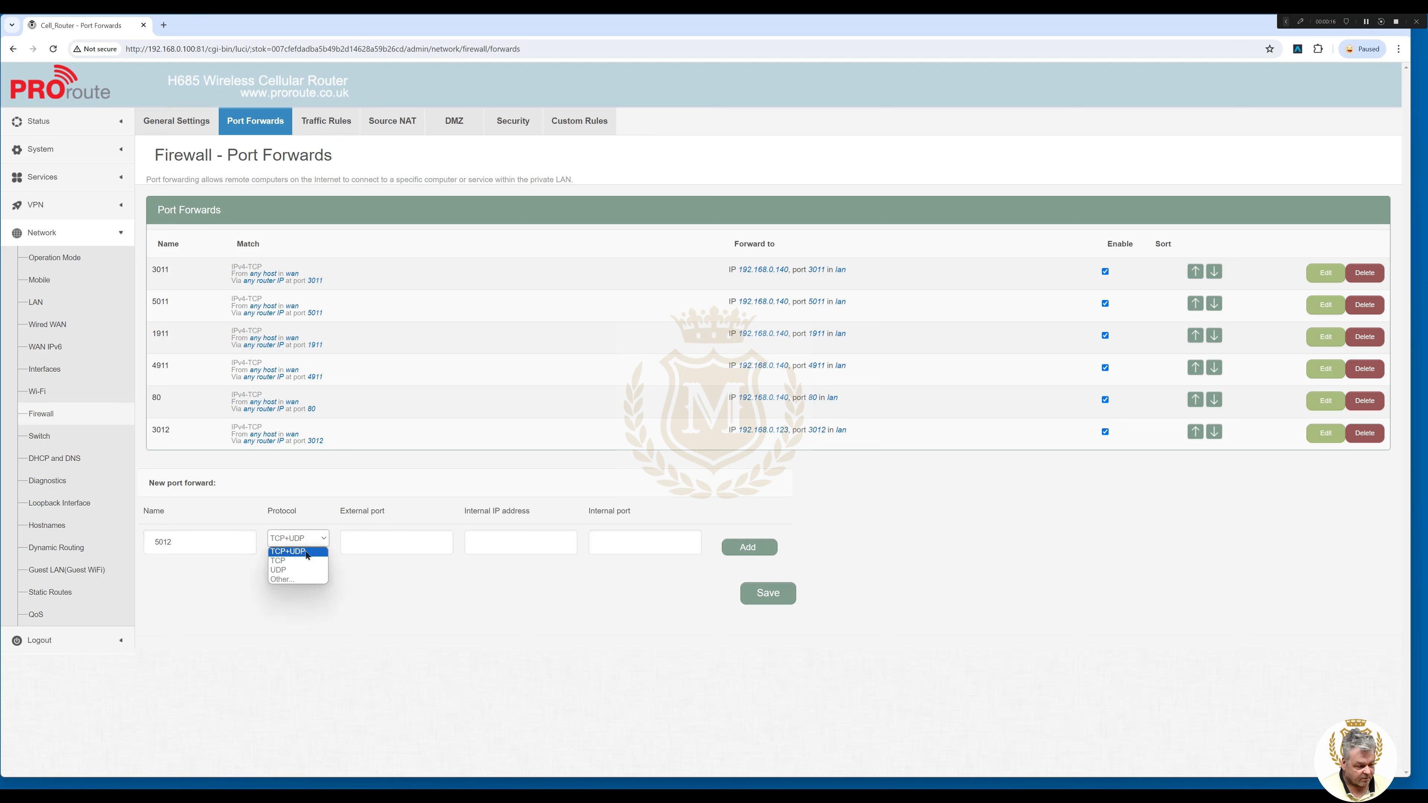
left_click(278, 561)
left_click(371, 543)
type("5012")
left_click(506, 544)
type("192.168.0.123")
left_click(629, 544)
type("5012")
left_click(749, 548)
Add TCP port forward 1912: external port 1912 to 192.168.0.123.
left_click(188, 579)
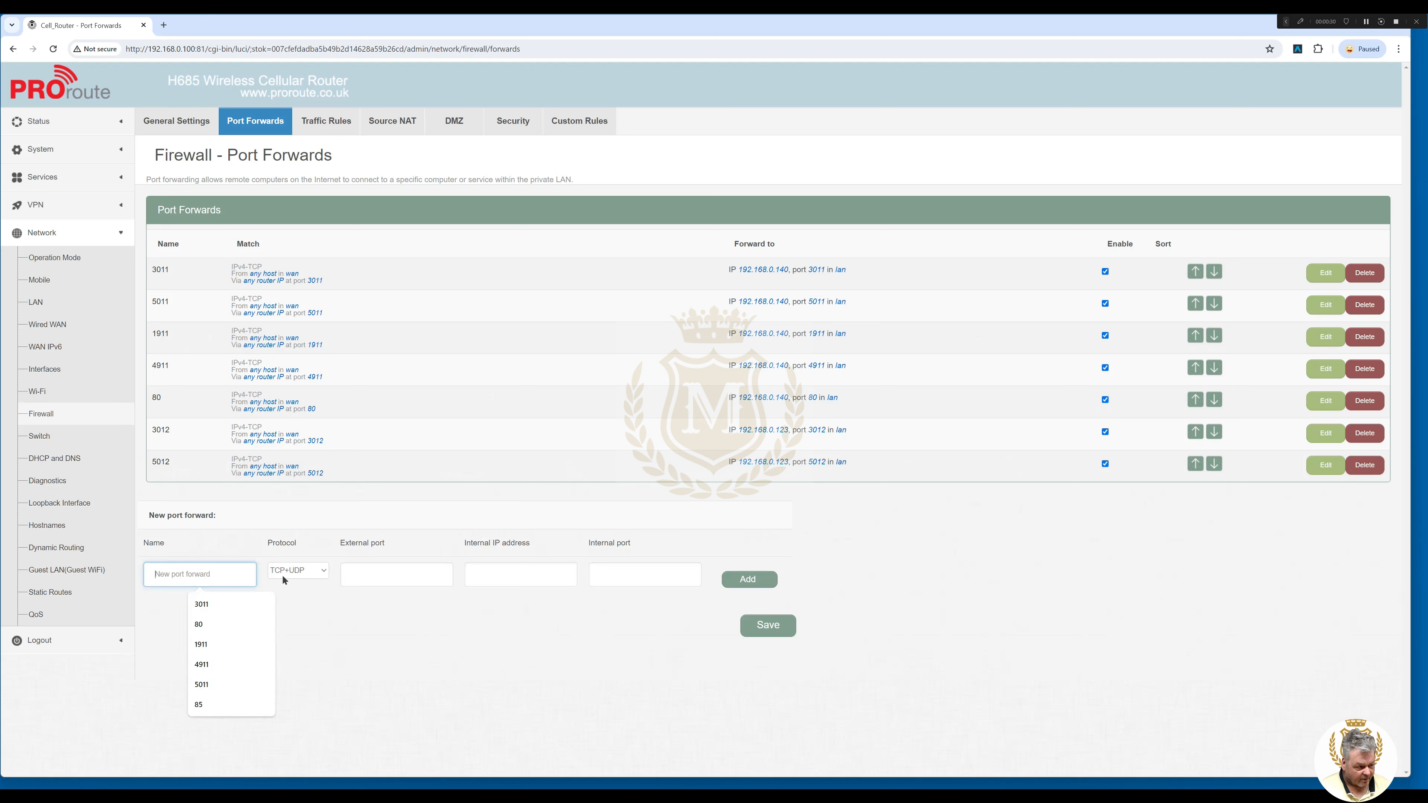
type("1912")
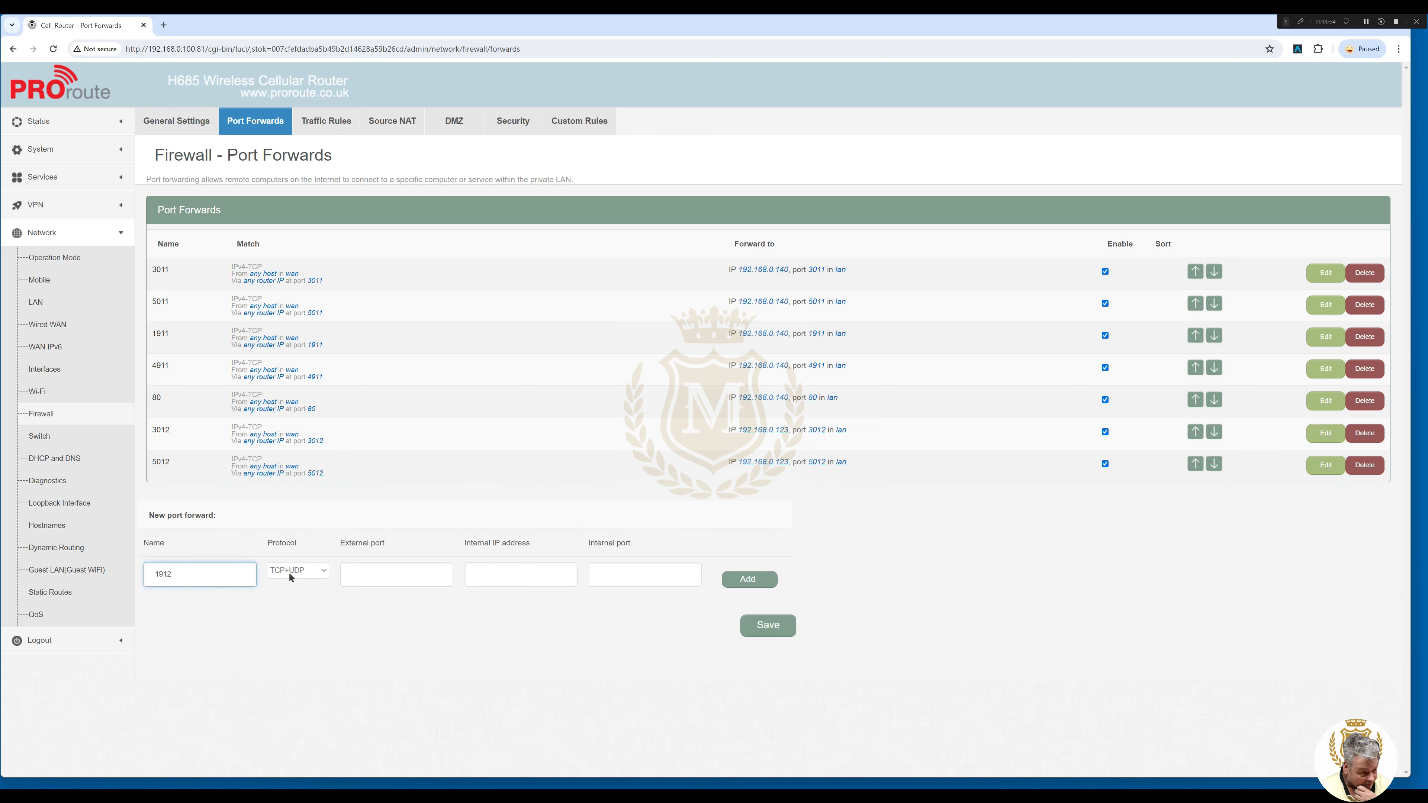
left_click(289, 571)
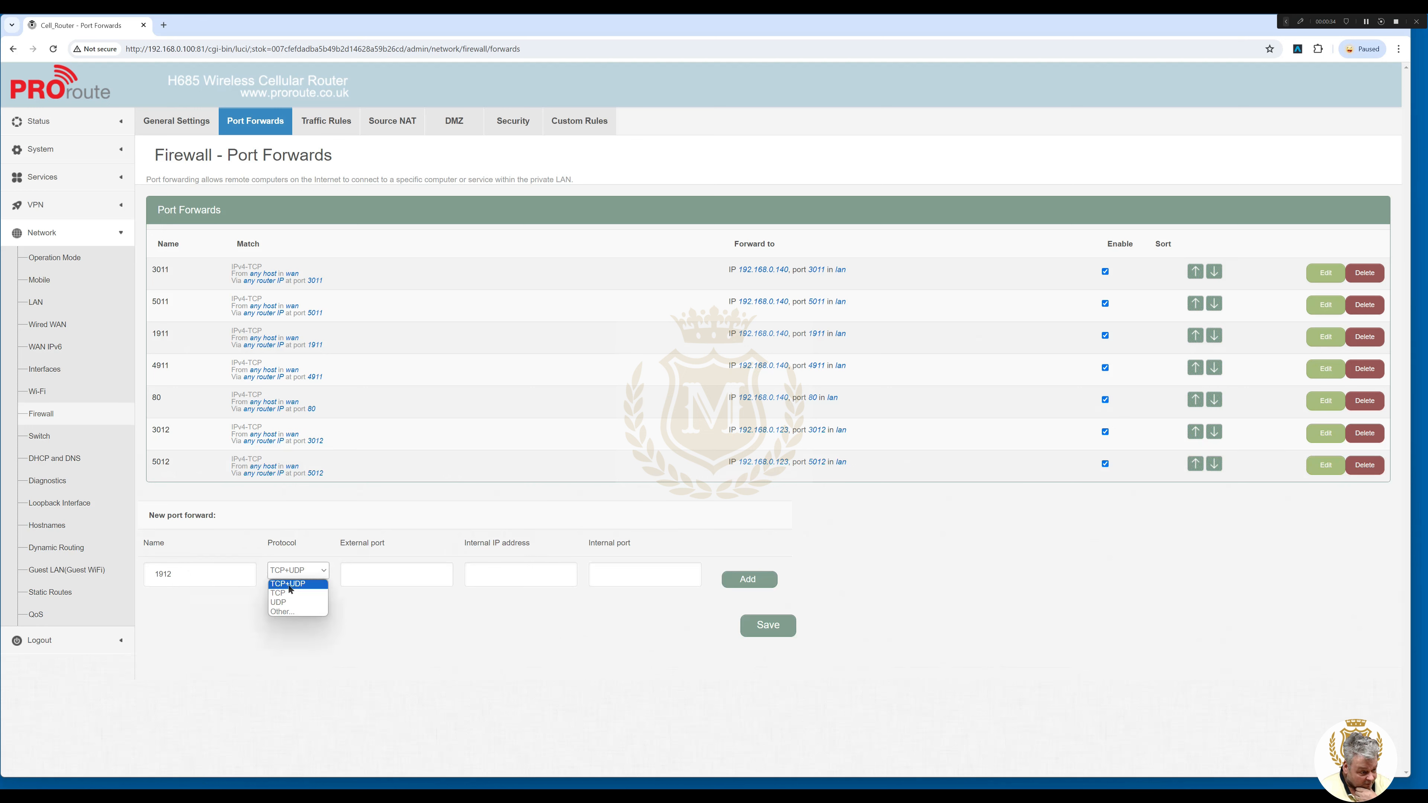
left_click(292, 606)
left_click(364, 571)
type("1912")
left_click(531, 578)
type("192.168.0.1")
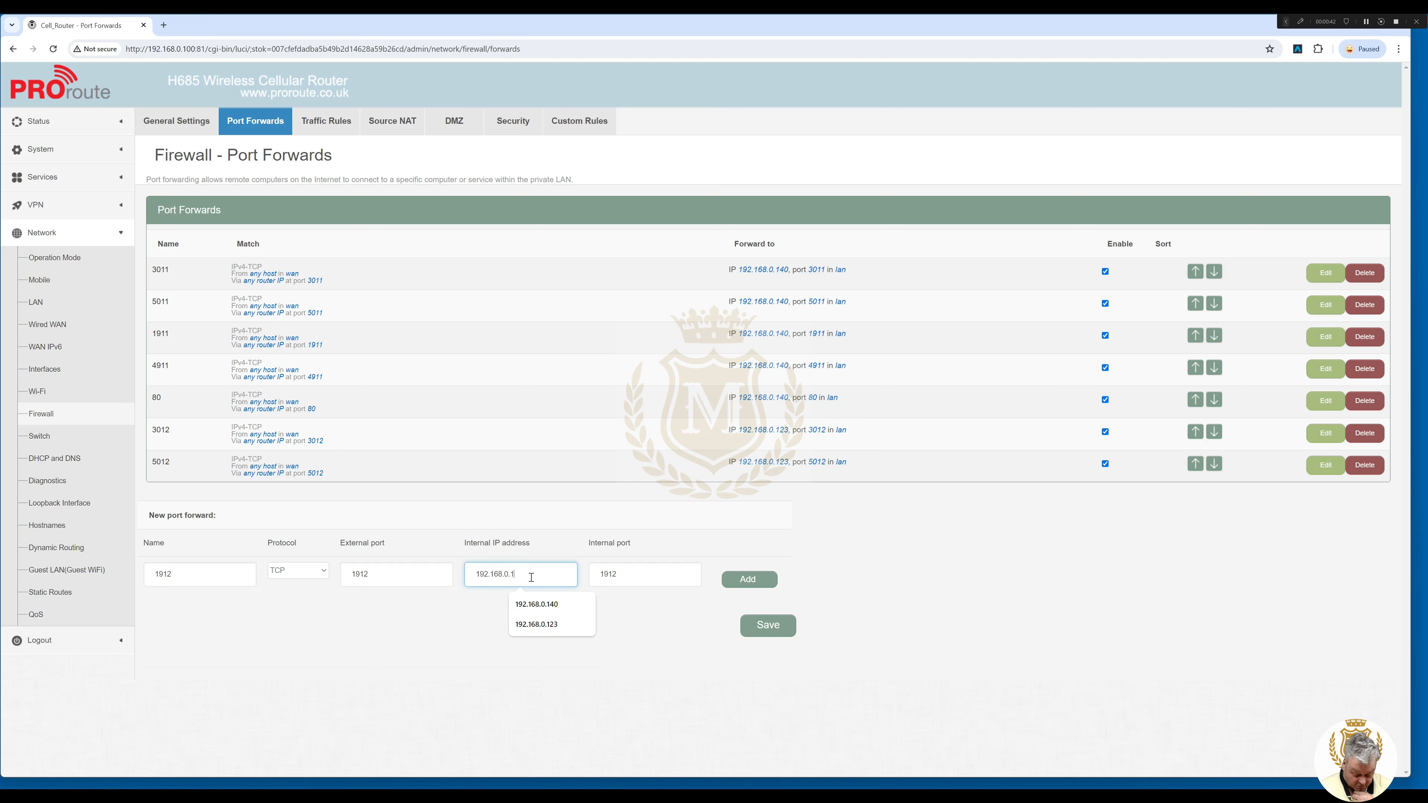
type("23")
left_click(748, 579)
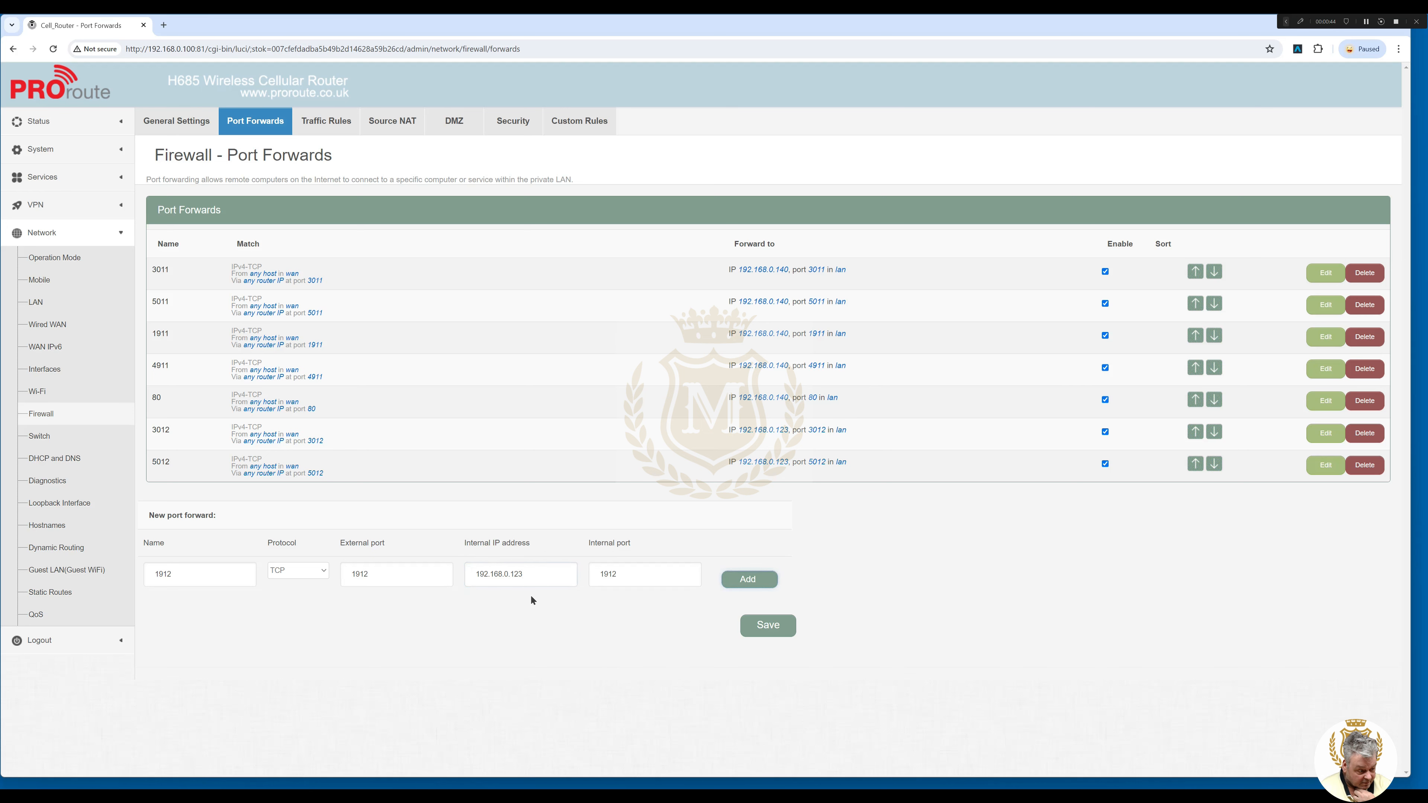
left_click(234, 610)
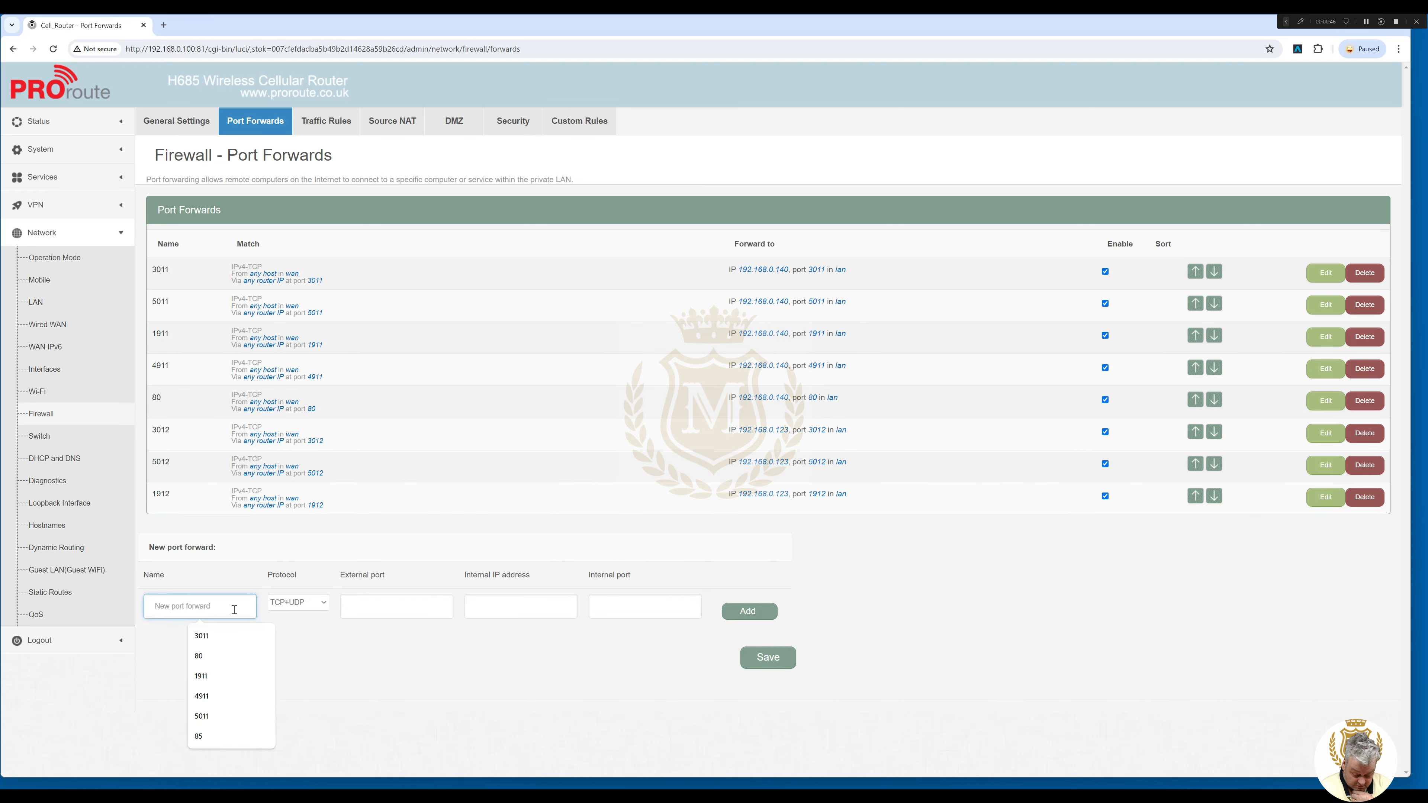
Add TCP rule 4912 forwarding external port 4912 to 192.168.0.123.
type("4912")
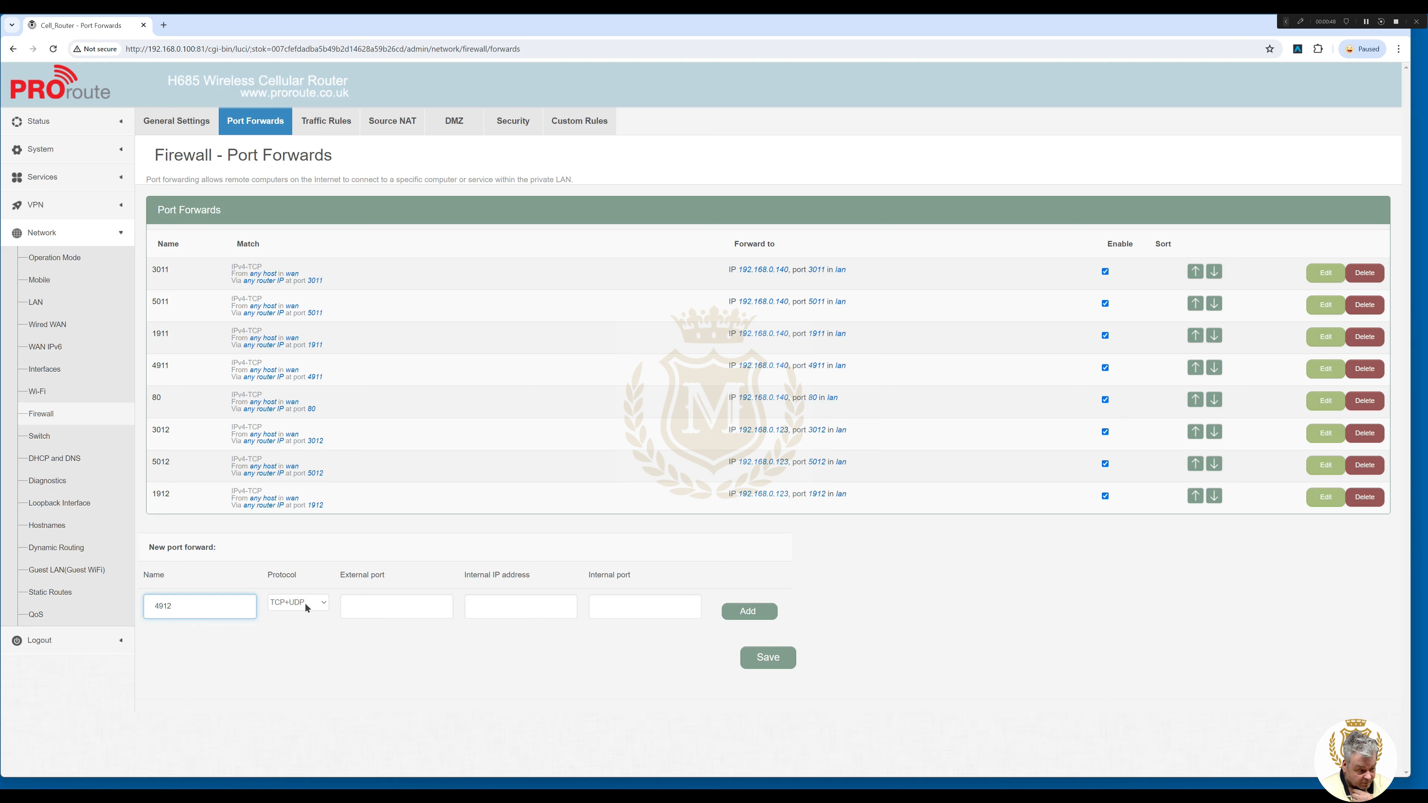
left_click(306, 608)
left_click(306, 625)
left_click(366, 602)
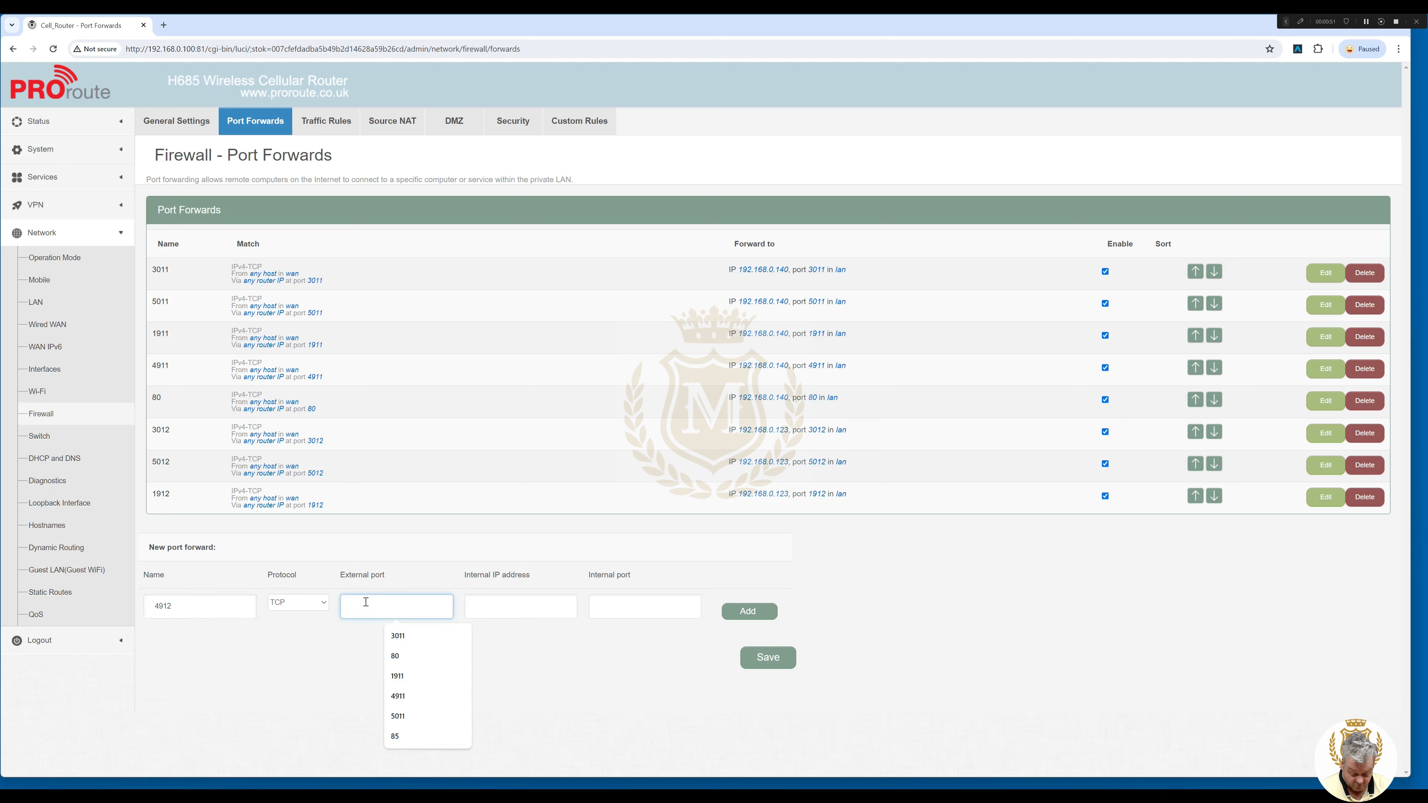
type("4912")
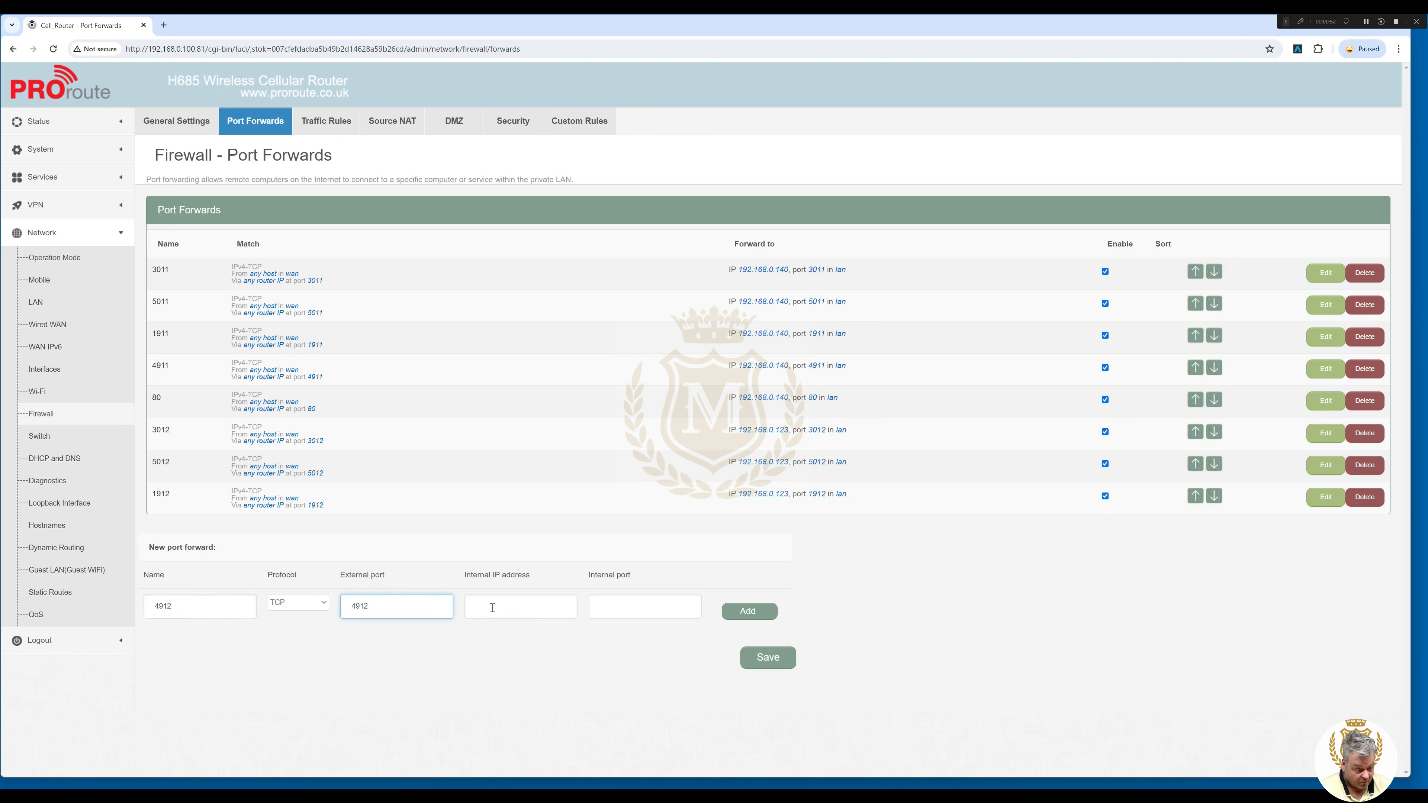
left_click(492, 606)
type("192")
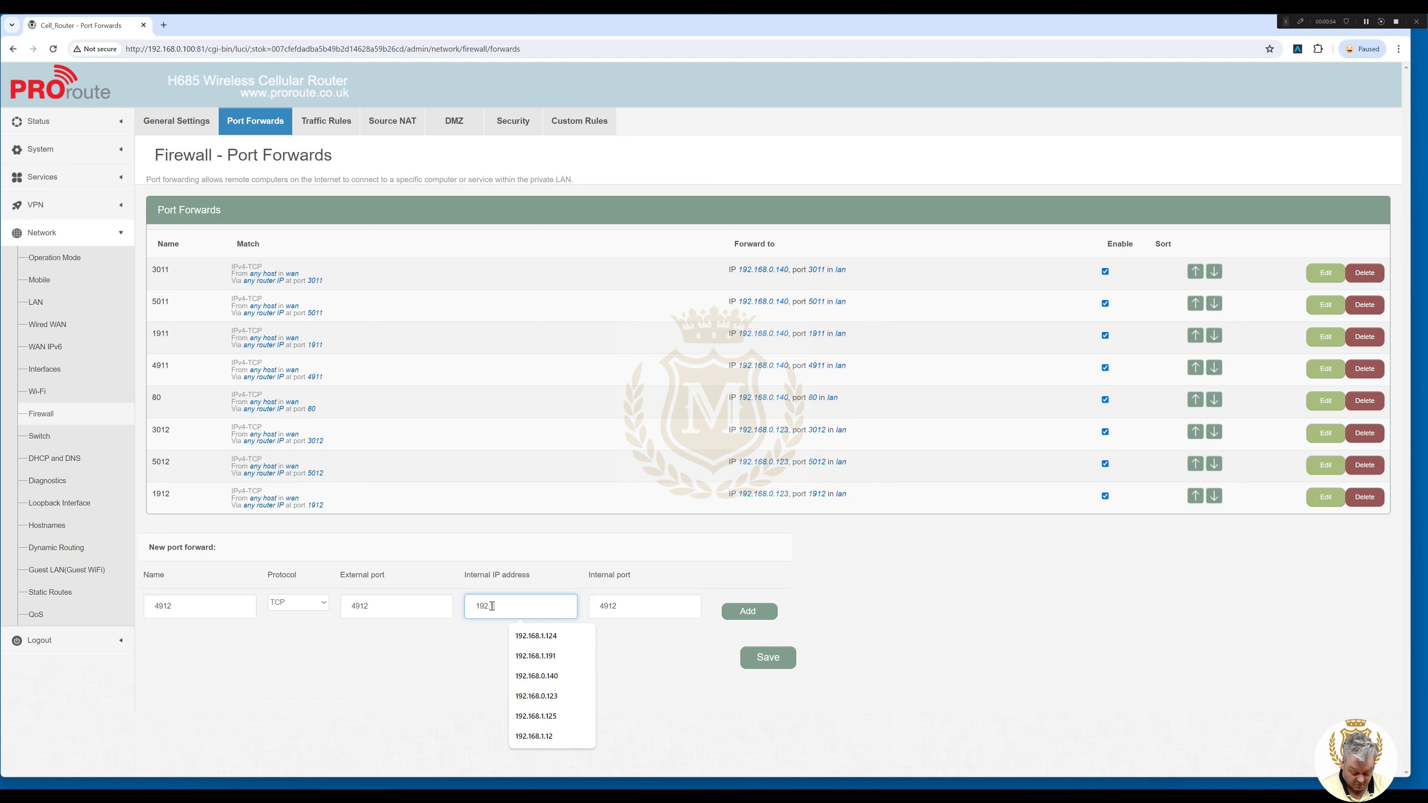
type(".168.0")
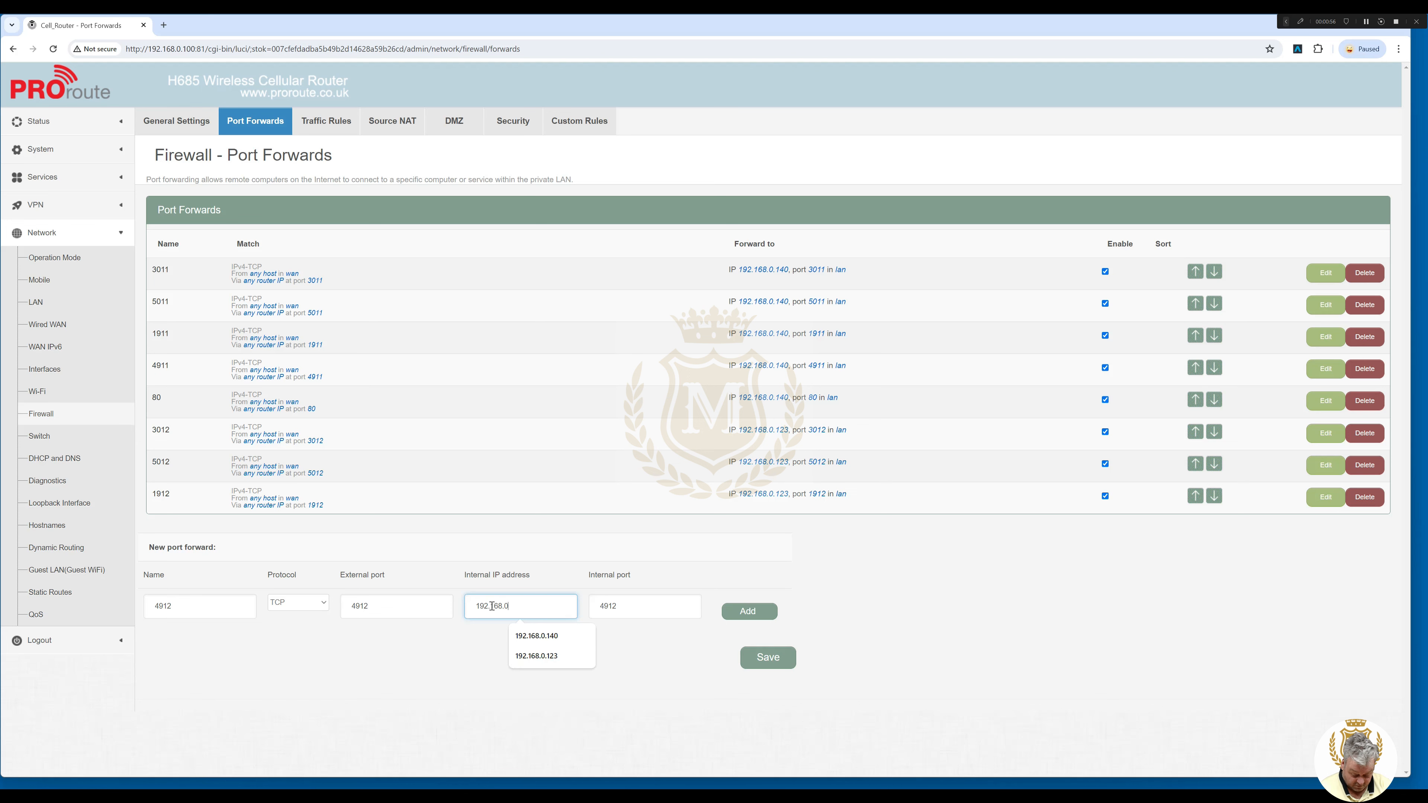
type(".123")
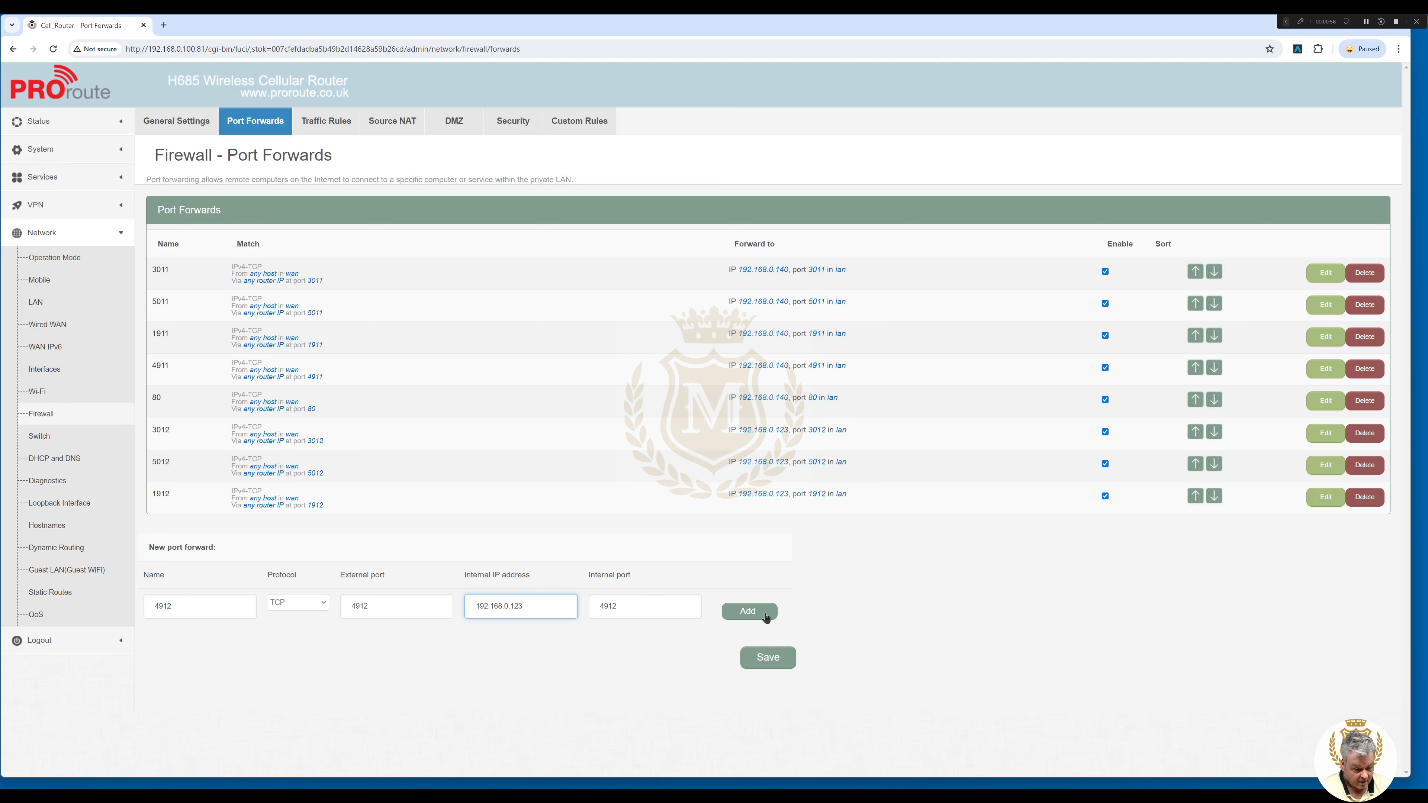
left_click(765, 616)
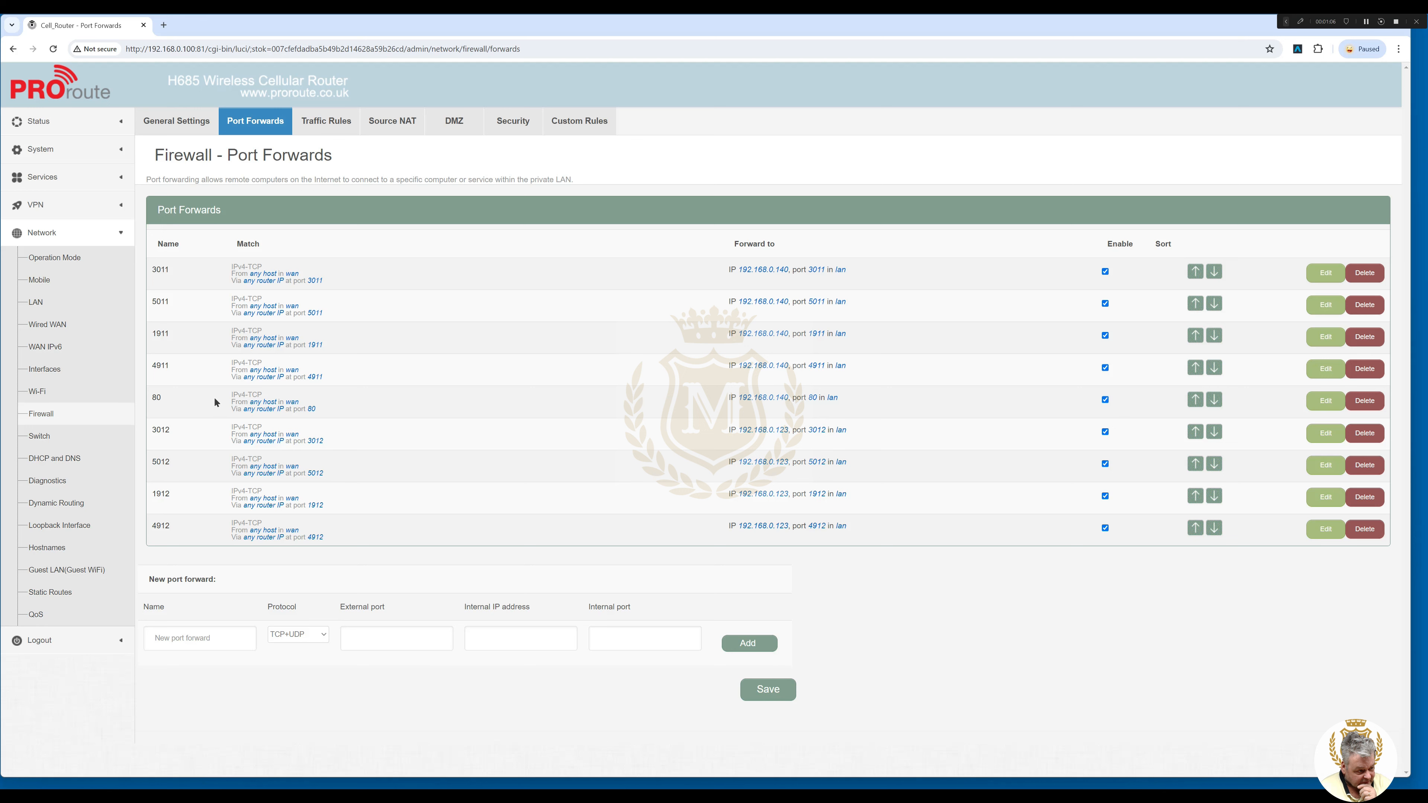
Add TCP forward 82 to 192.168.0.123, save and apply, then switch to the BMS Parts shop.
left_click(180, 639)
type("82")
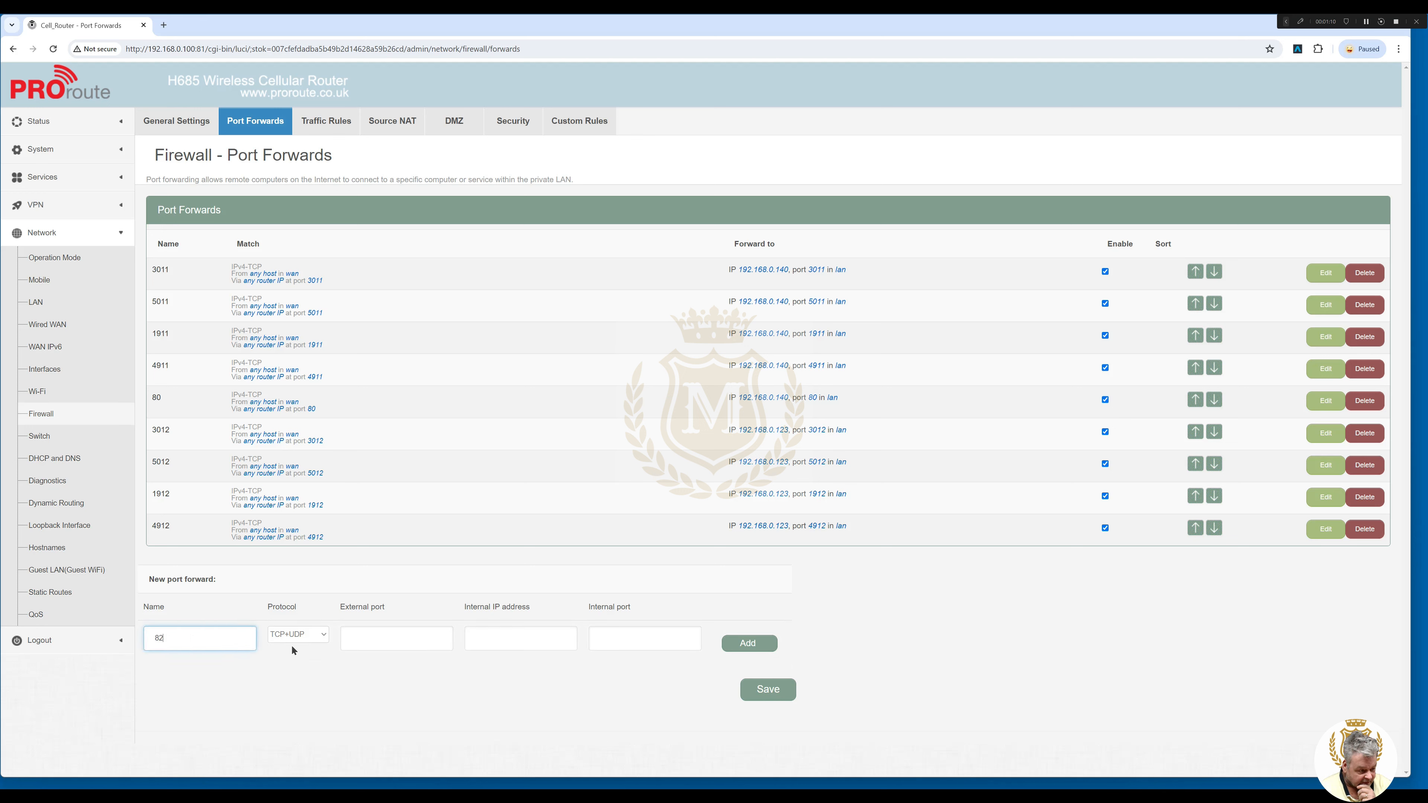
left_click(293, 639)
left_click(292, 657)
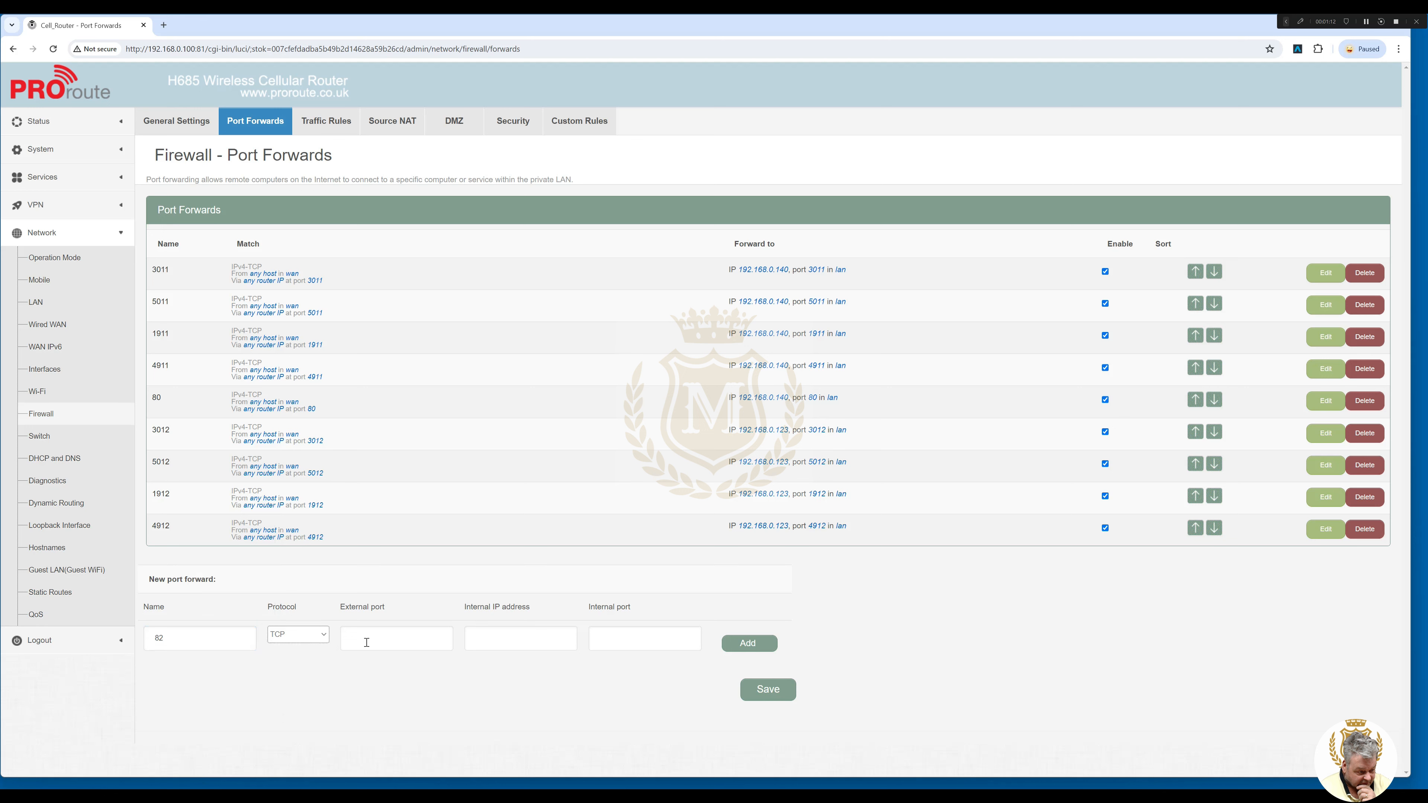
left_click(366, 642)
type("82")
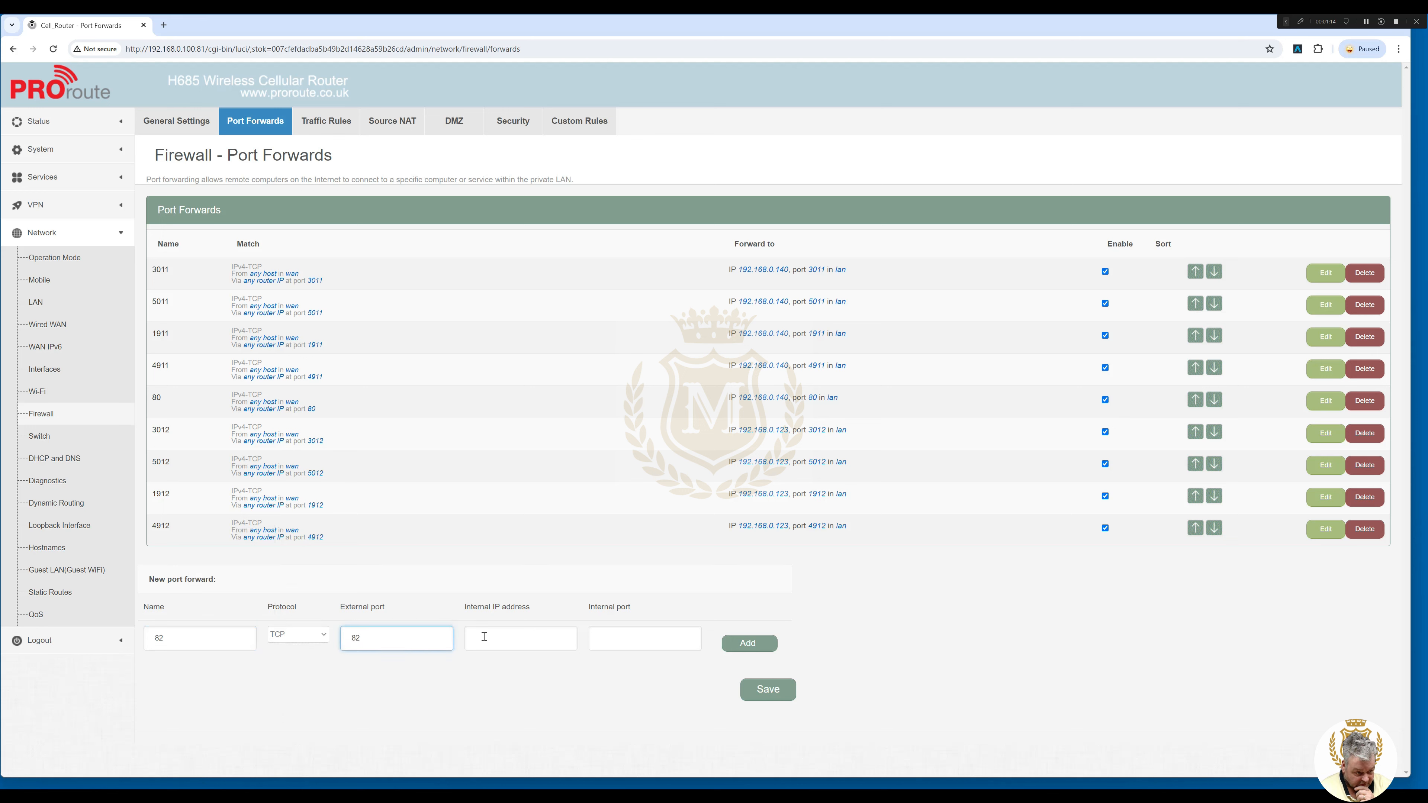
left_click(485, 636)
type("192.1")
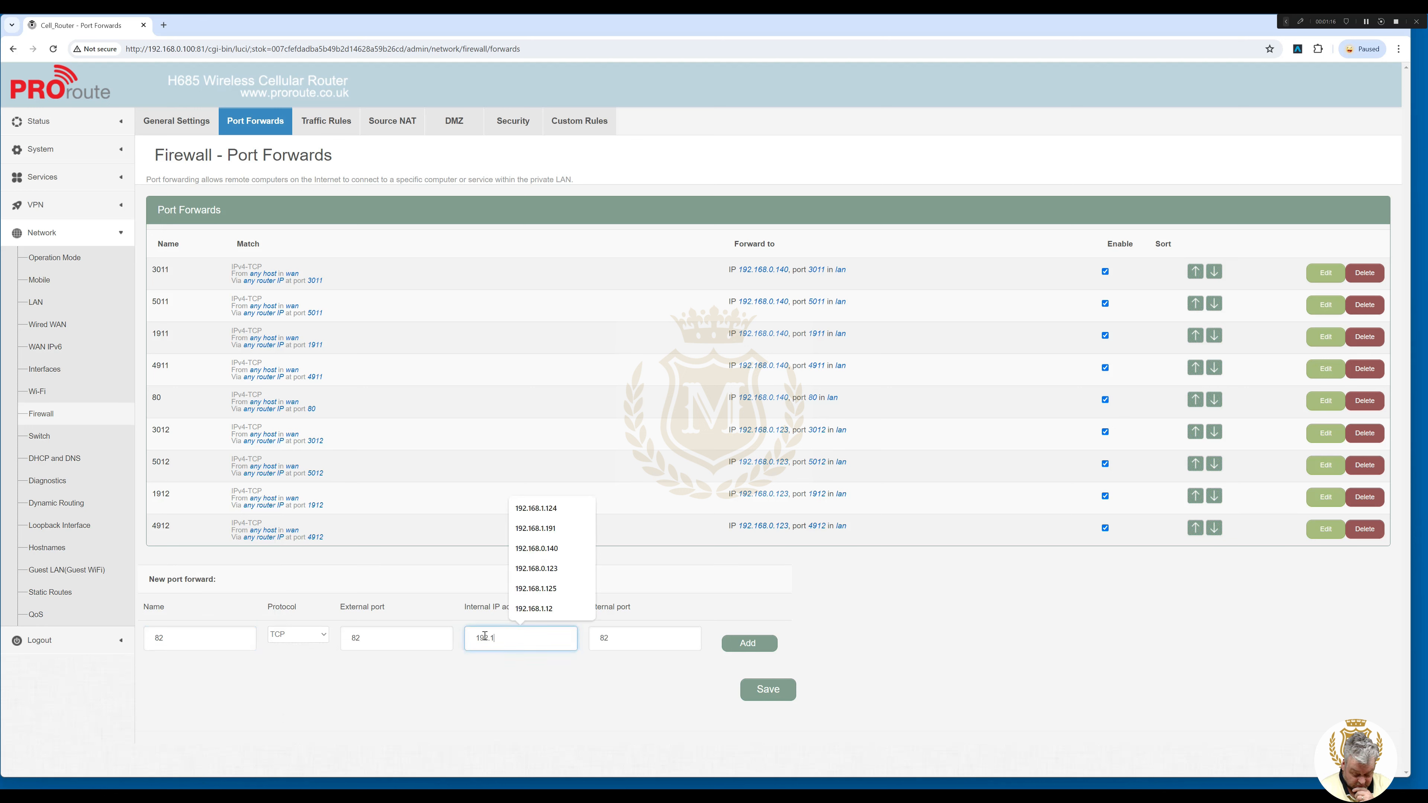
type("68.0.123")
left_click(749, 644)
left_click(769, 724)
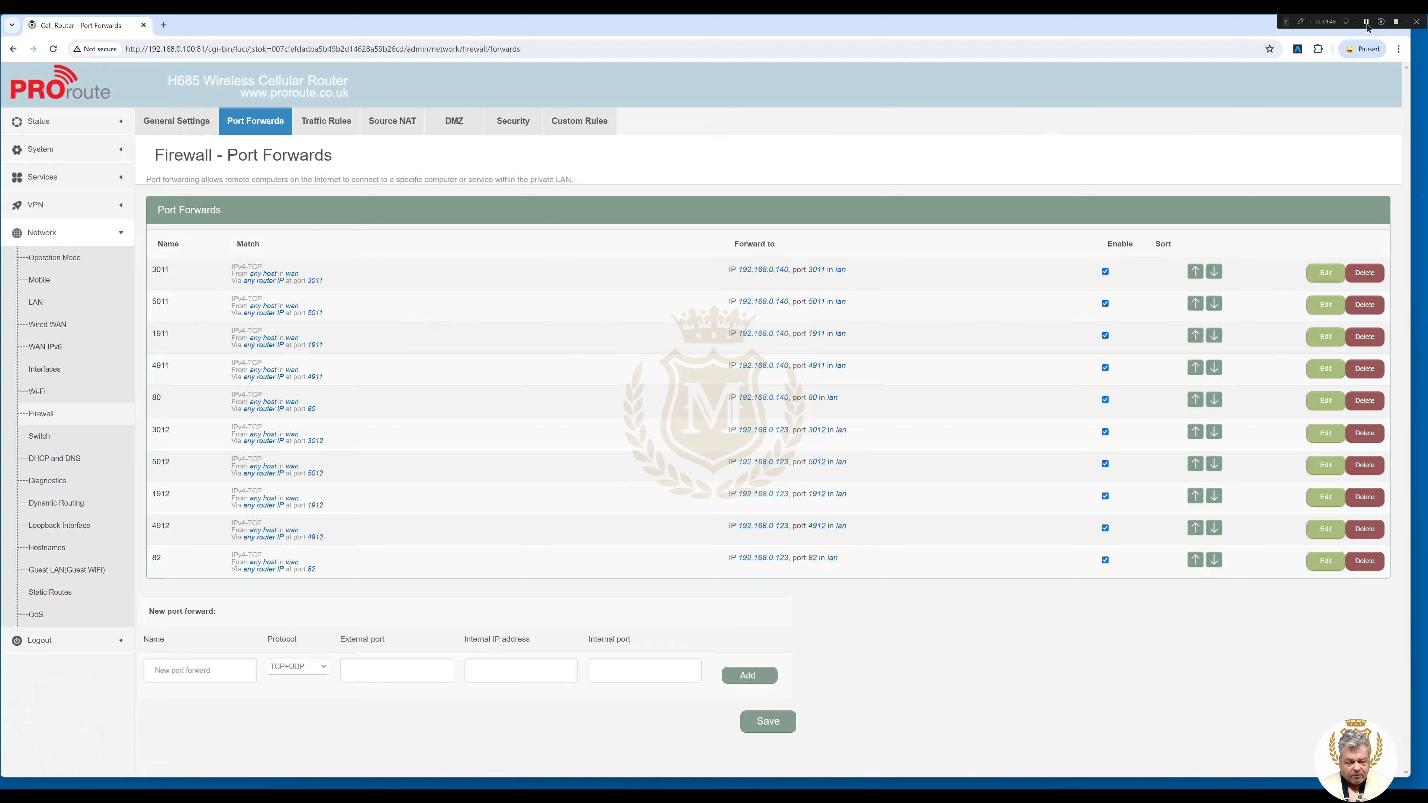
left_click_drag(1427, 27, 1372, 28)
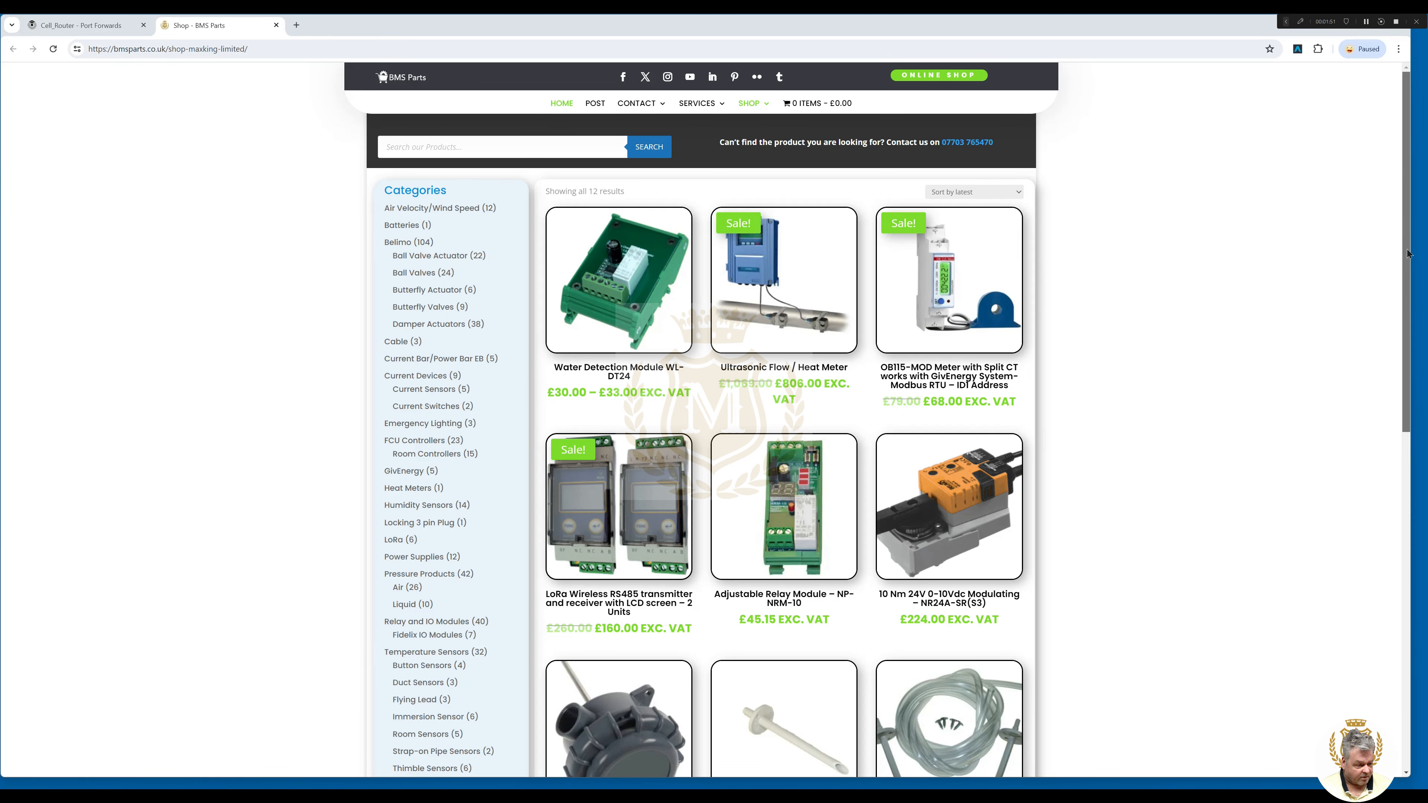
Open the Wireless Routers (4) category and select the Proroute H685 router product.
left_click_drag(1404, 254, 1400, 449)
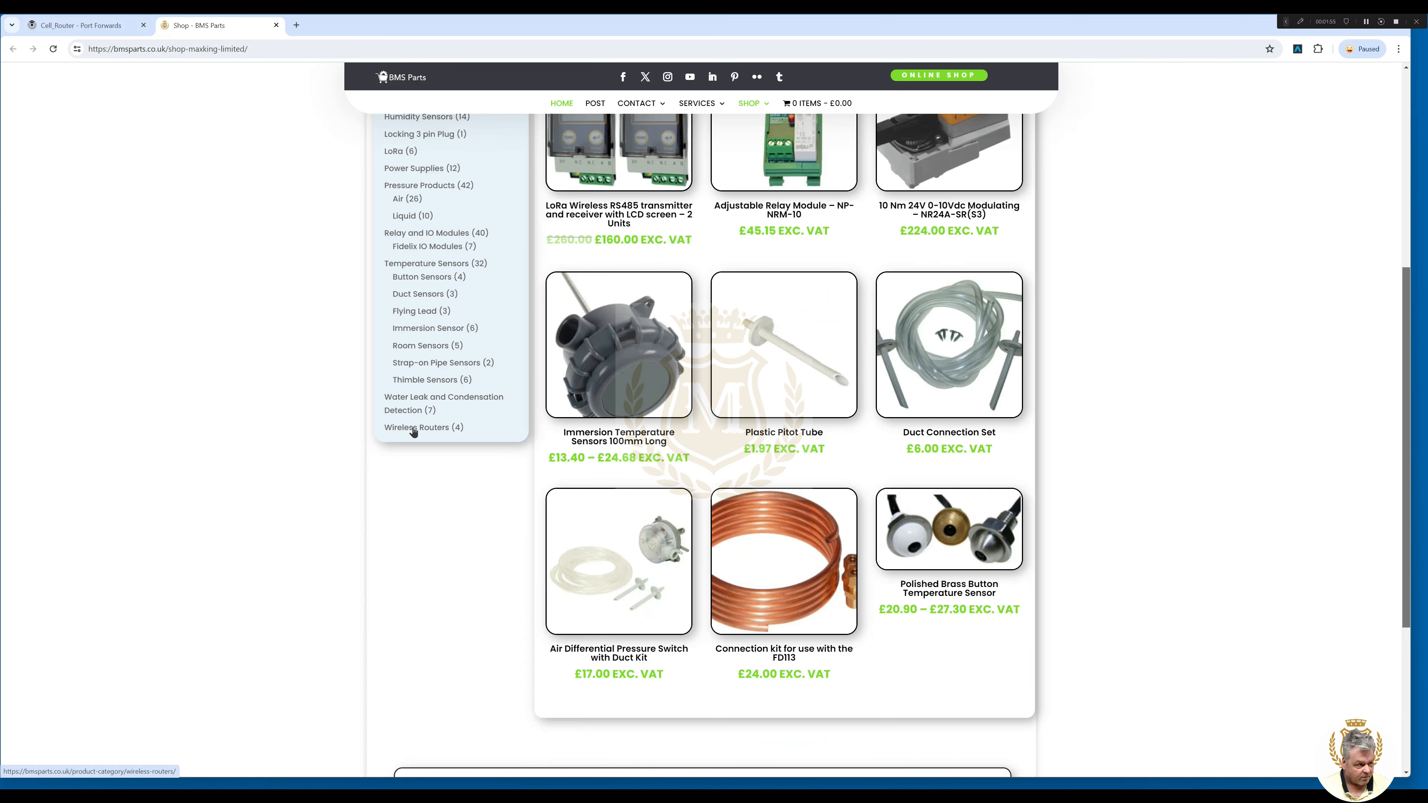
left_click(414, 430)
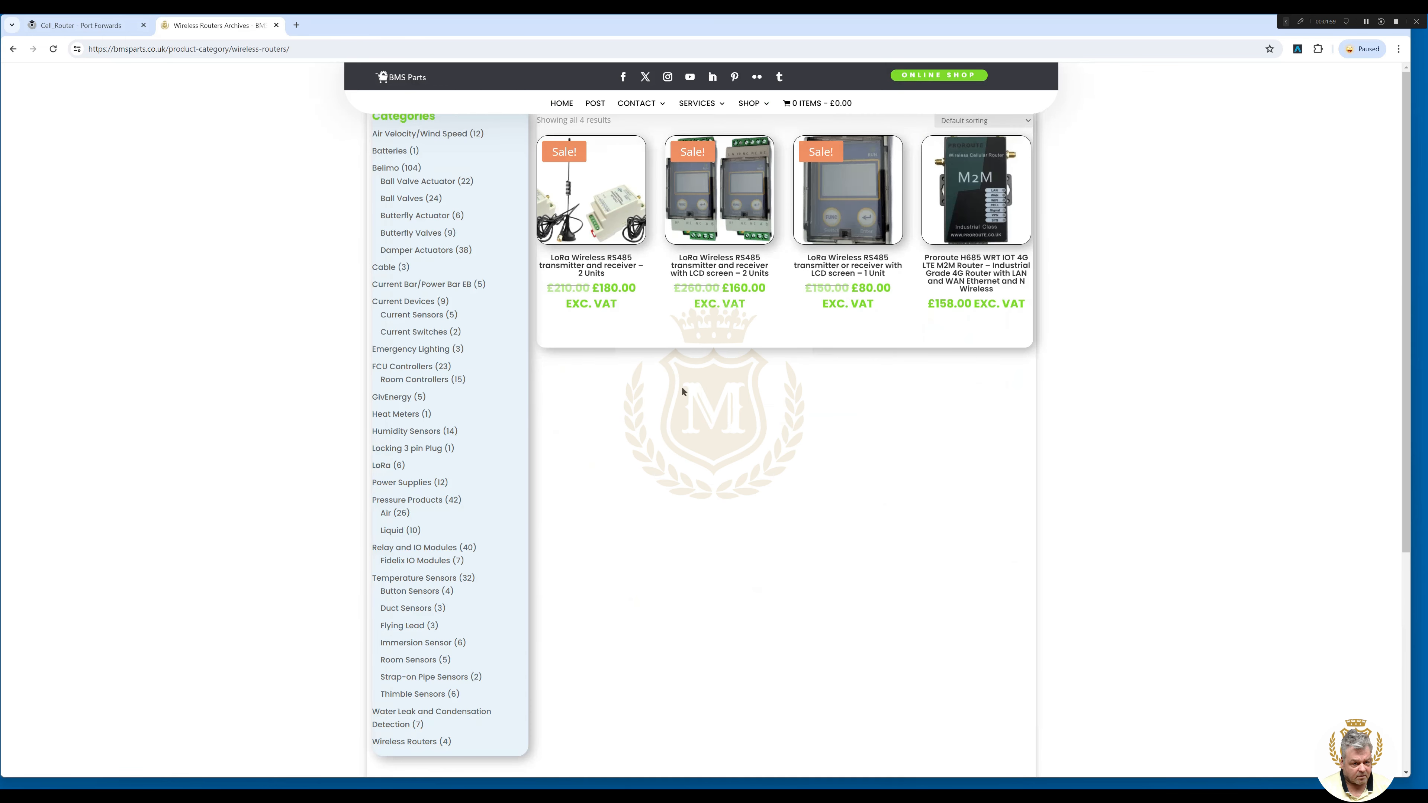
left_click(966, 220)
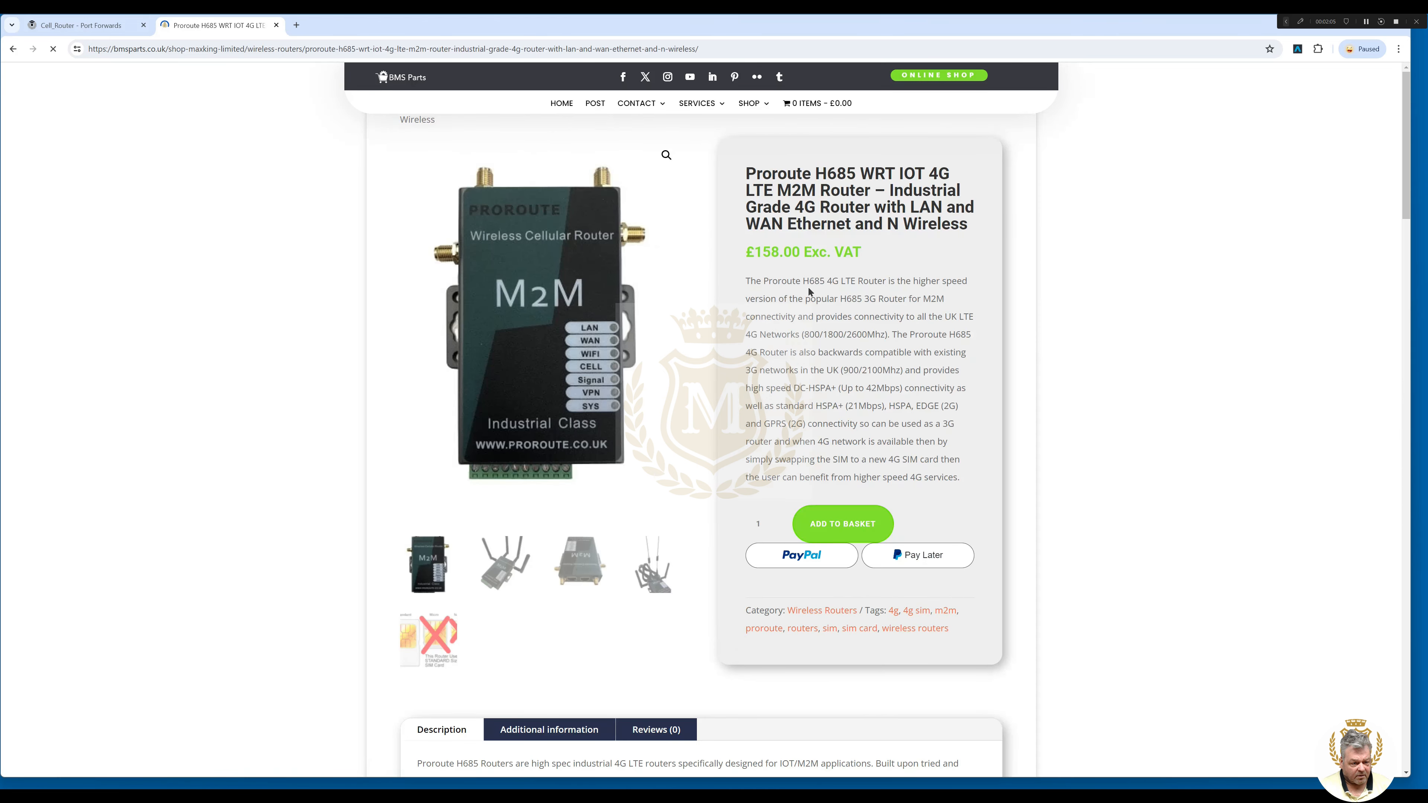
View the H685 photos with antennas and network ports, then return to the front view.
mouse_move(1407, 208)
left_mouse_down()
mouse_move(1426, 369)
mouse_move(1427, 683)
mouse_move(1426, 210)
left_mouse_up()
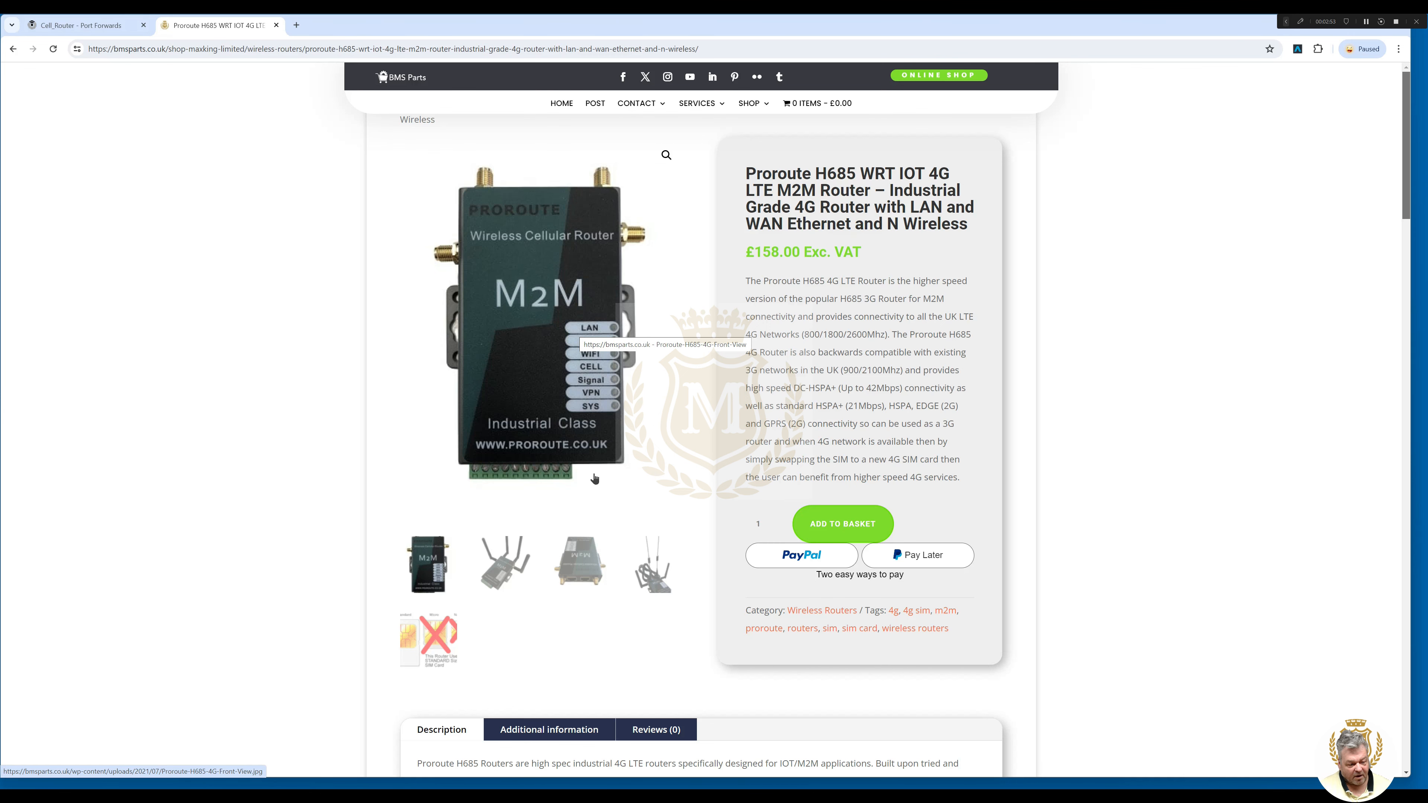
left_click(657, 578)
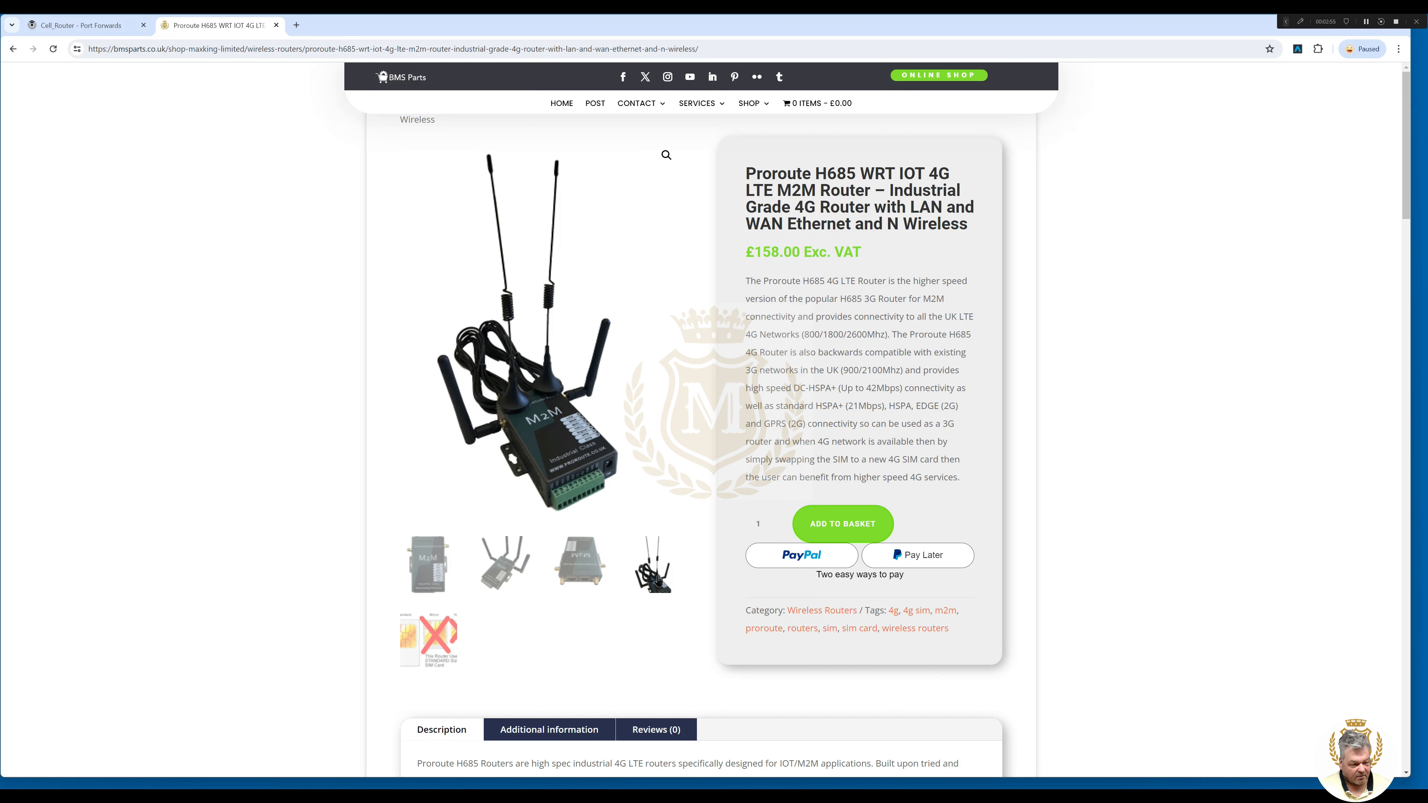
left_click(583, 574)
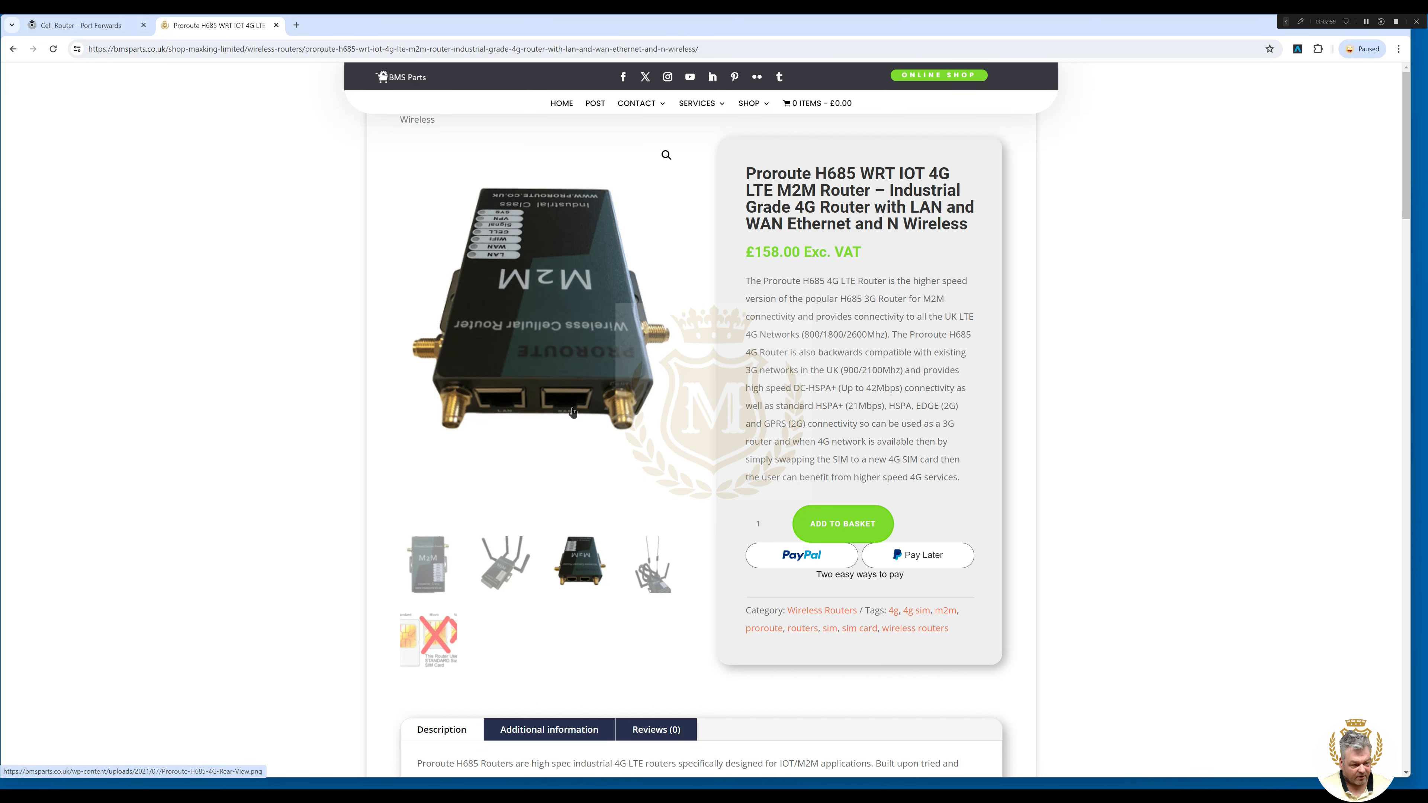
left_click(428, 564)
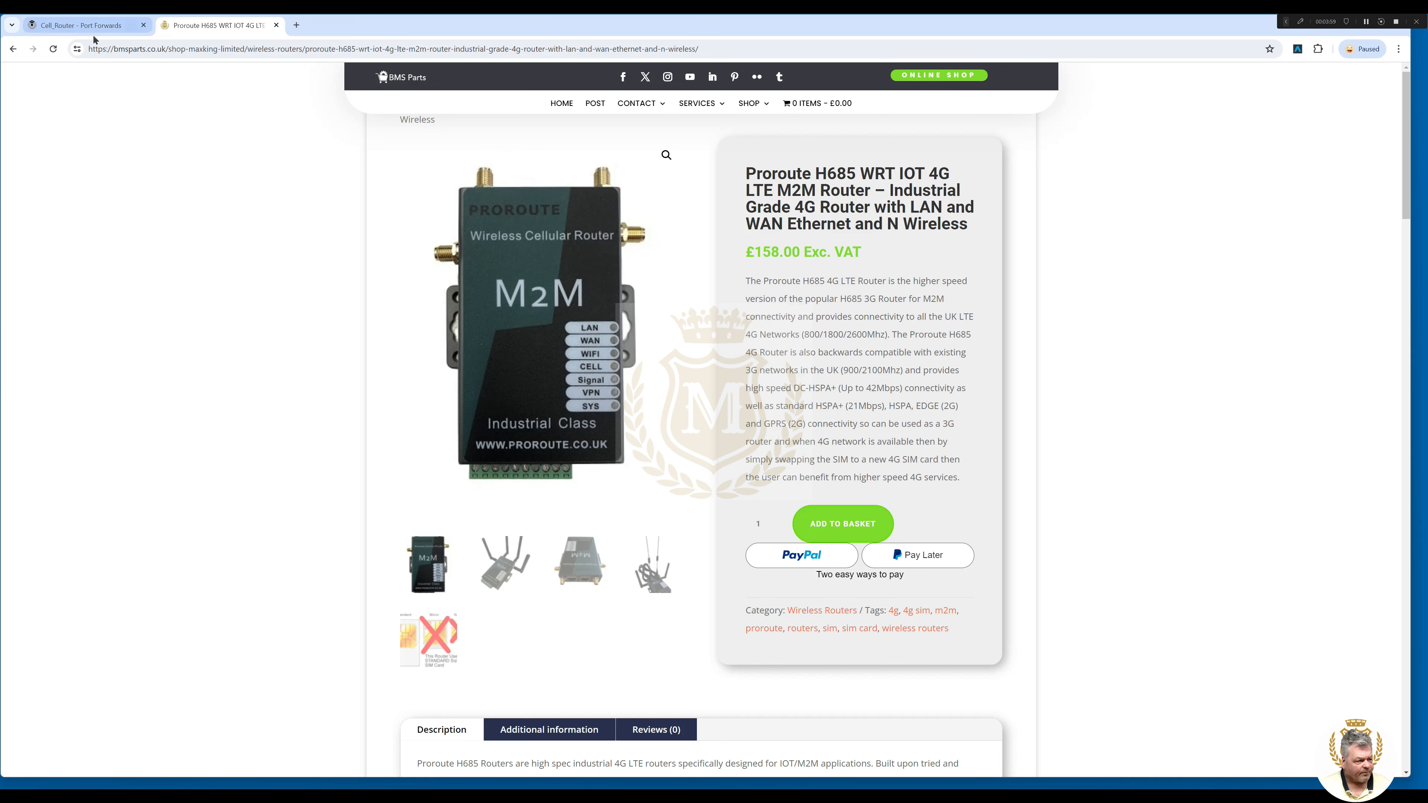
Return to the router admin tab and open the Operation mode settings.
left_click(84, 25)
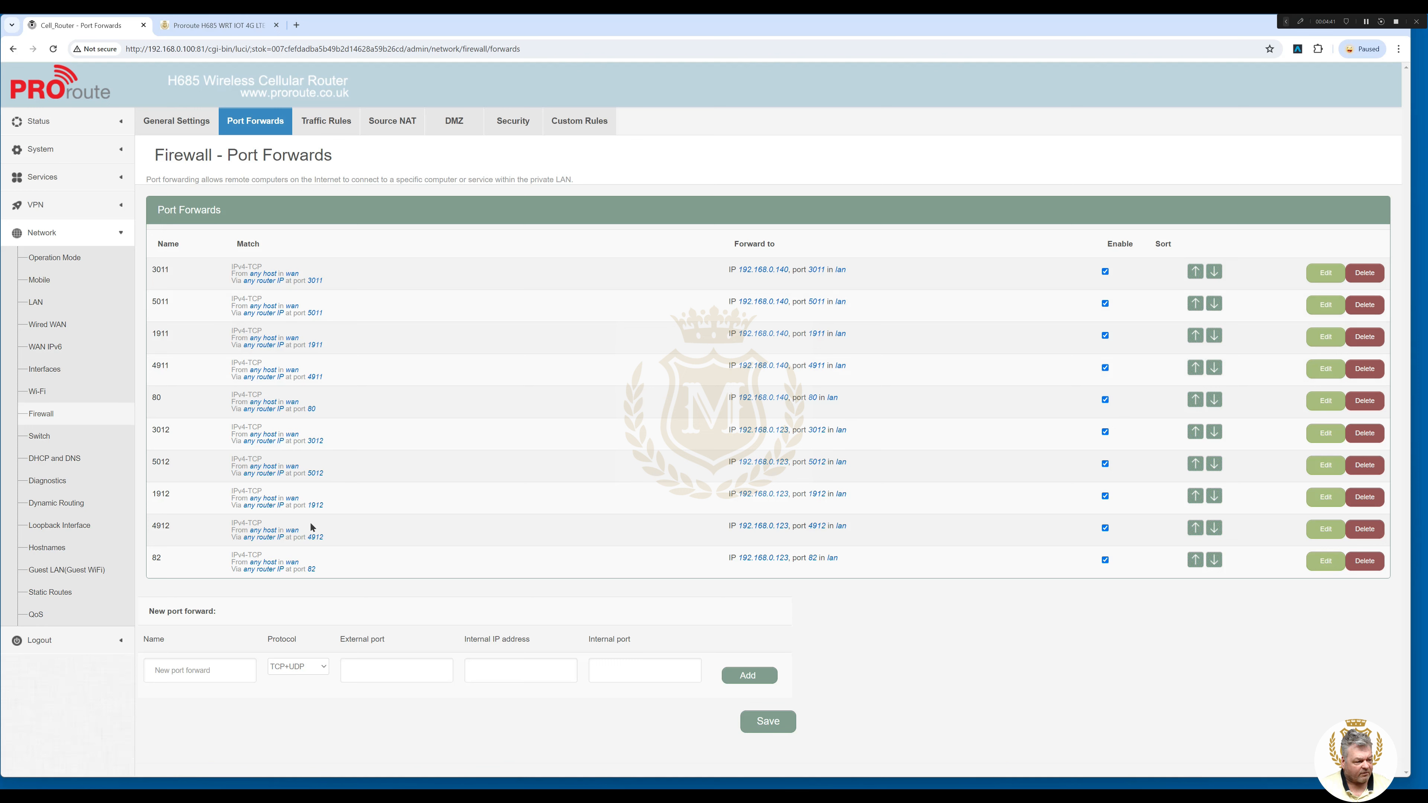
left_click(55, 257)
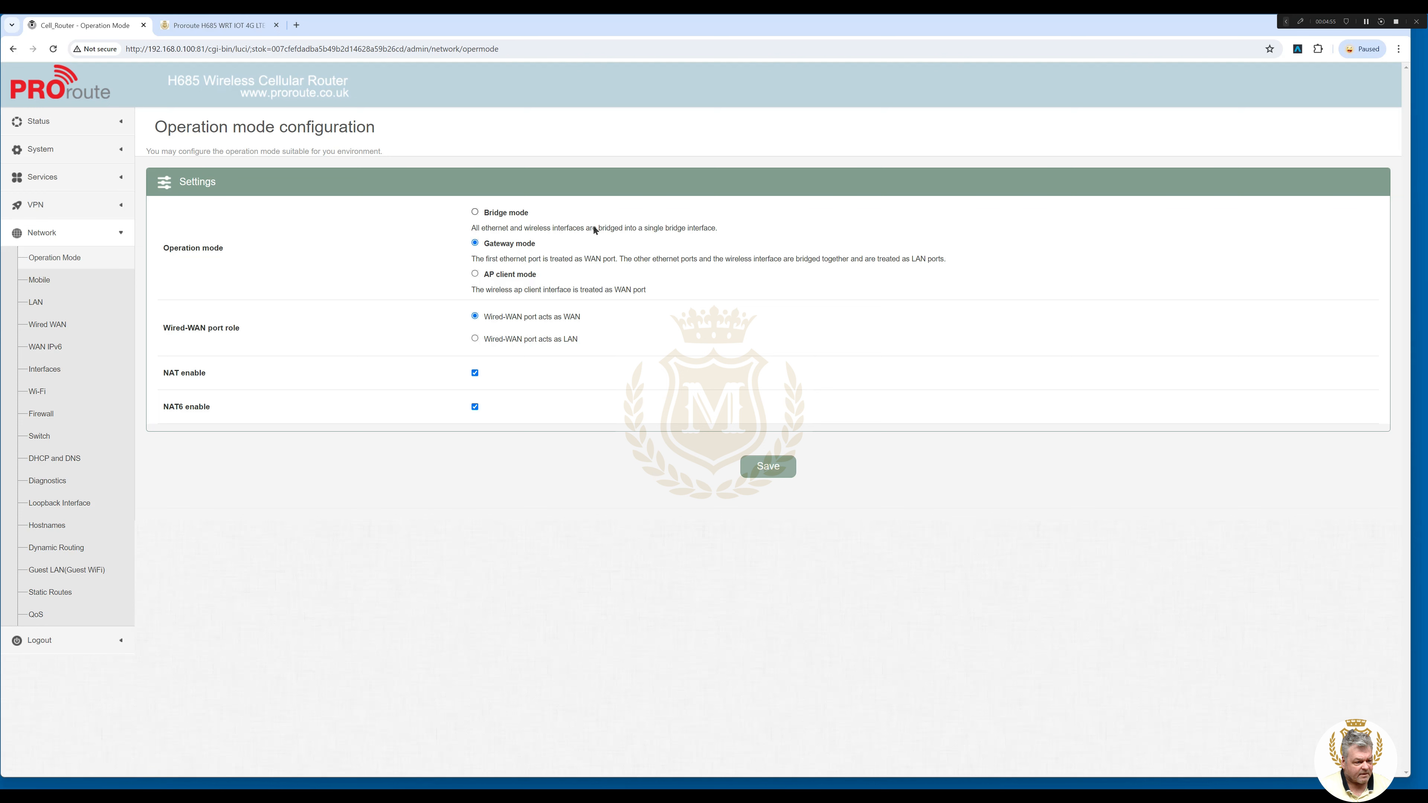